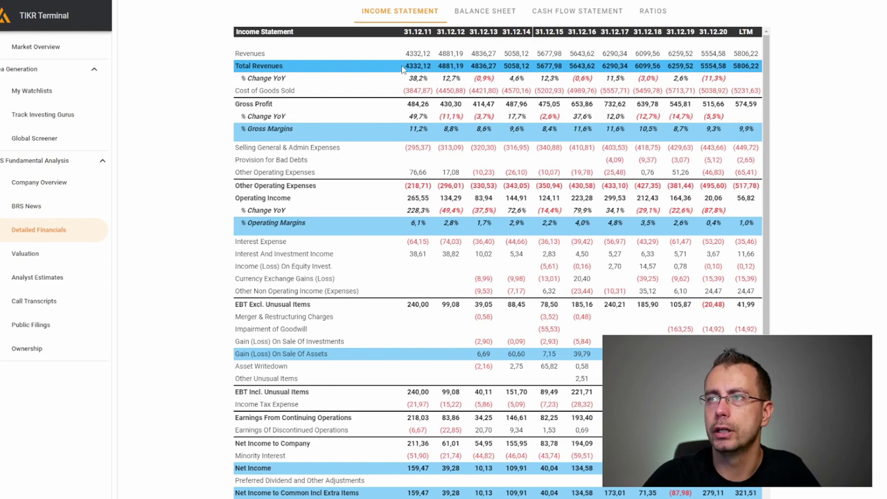
# Step: Highlight the 31.12.11 total revenues figure and deselect the % Net Income to Common Incl Extra Items Margins row in the income statement
pyautogui.moveTo(405, 66); pyautogui.dragTo(438, 67)
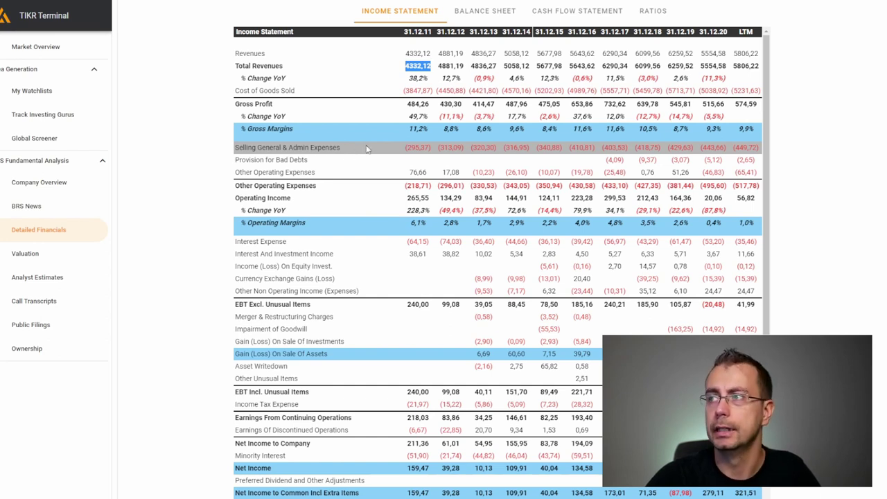
pyautogui.scroll(-2, 639, 238)
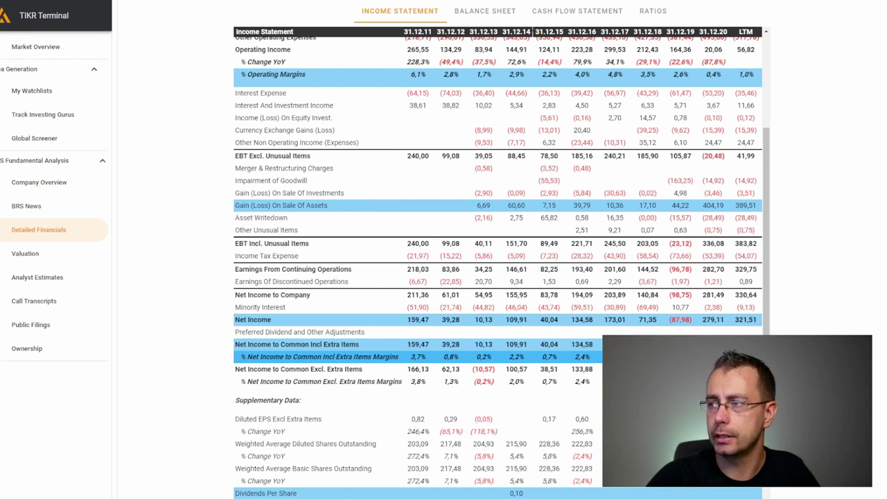
pyautogui.click(319, 357)
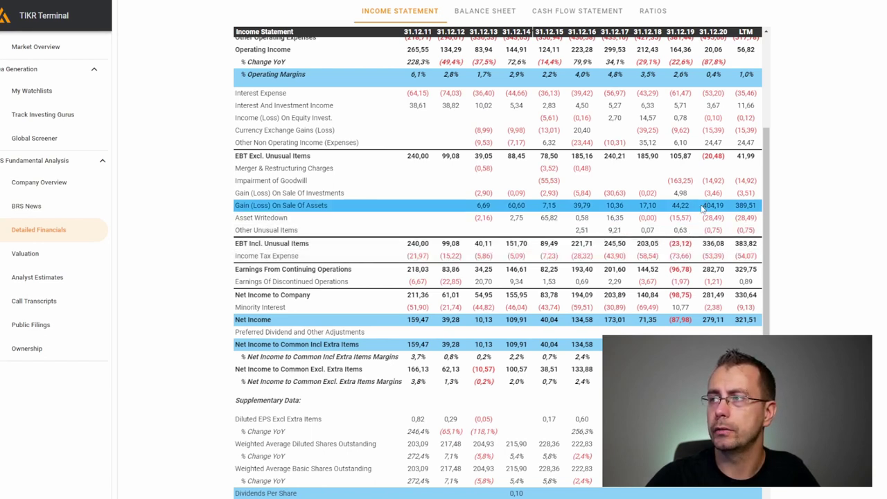
# Step: Examine the Gain (Loss) On Sale Of Assets row, comparing the 31.12.13 to 31.12.18 figures with the highlighted 31.12.20 figure
pyautogui.moveTo(701, 205); pyautogui.dragTo(726, 207)
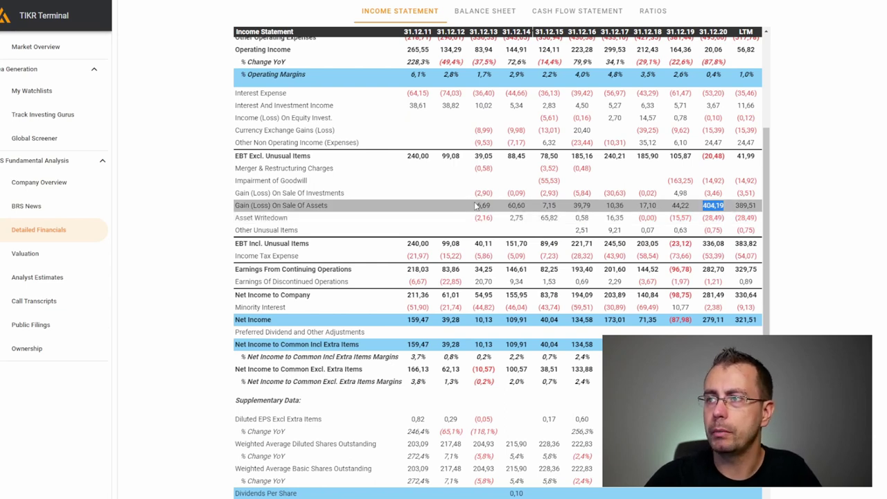
pyautogui.moveTo(238, 206)
pyautogui.mouseDown()
pyautogui.moveTo(333, 211)
pyautogui.moveTo(240, 94)
pyautogui.moveTo(234, 208)
pyautogui.mouseUp()
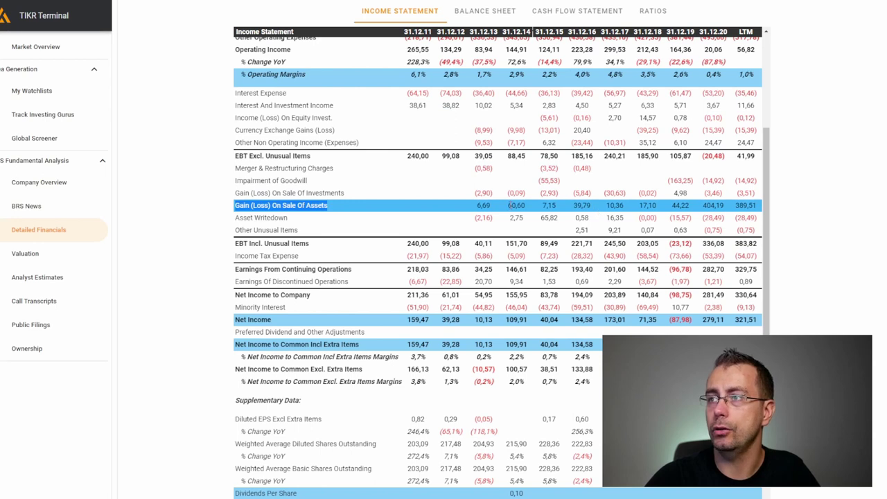
pyautogui.moveTo(478, 206); pyautogui.dragTo(659, 212)
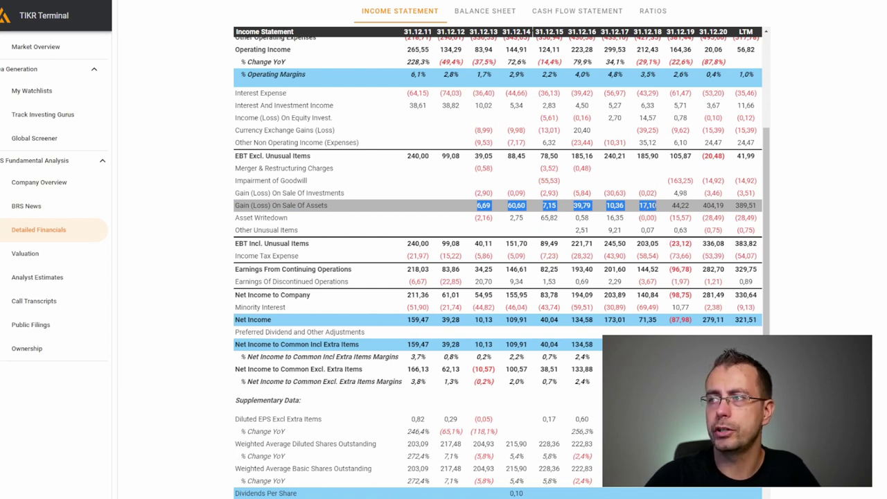
pyautogui.click(657, 208)
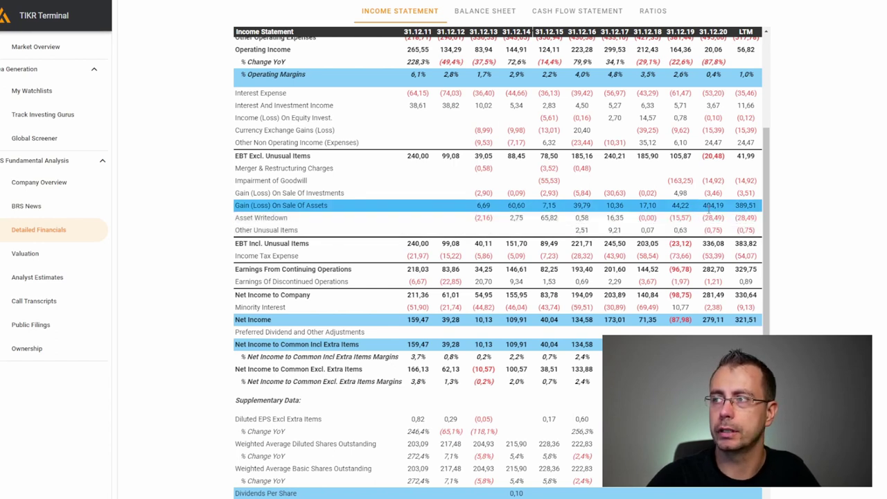
pyautogui.moveTo(704, 205); pyautogui.dragTo(726, 212)
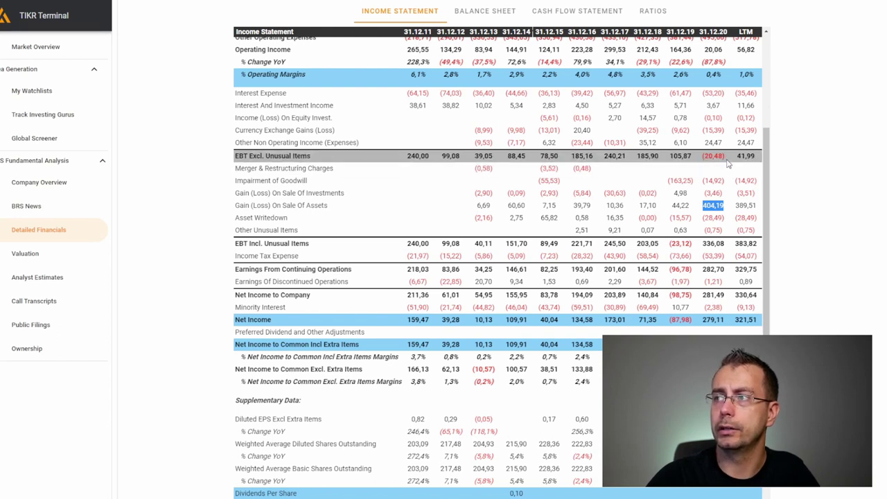
# Step: Highlight the 31.12.20 figure for EBT Excl. Unusual Items in the income statement
pyautogui.scroll(1, 728, 161)
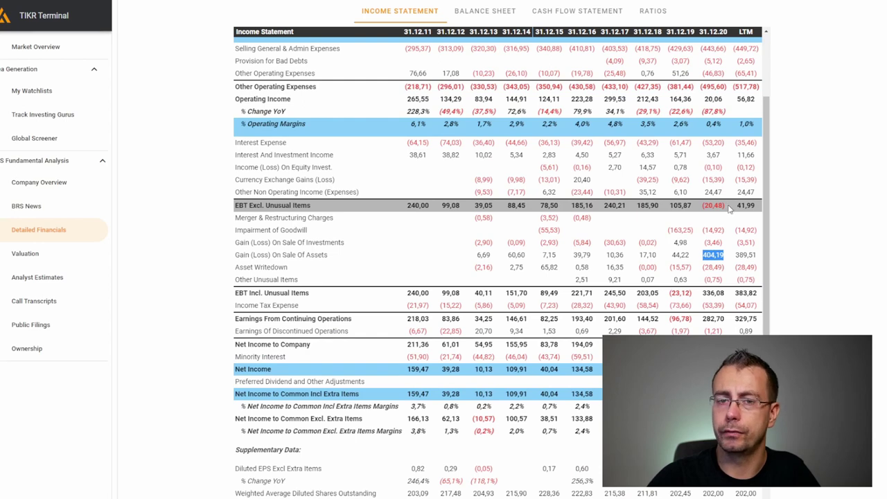
pyautogui.moveTo(725, 206); pyautogui.dragTo(702, 206)
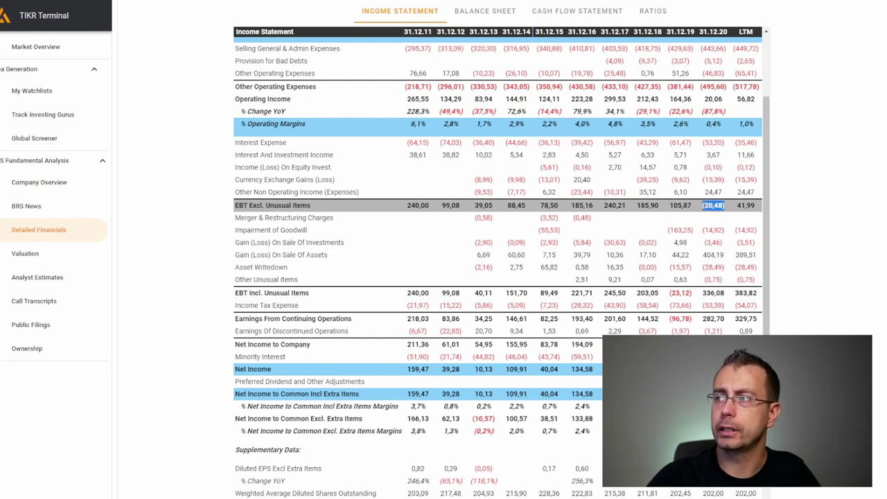
pyautogui.click(704, 206)
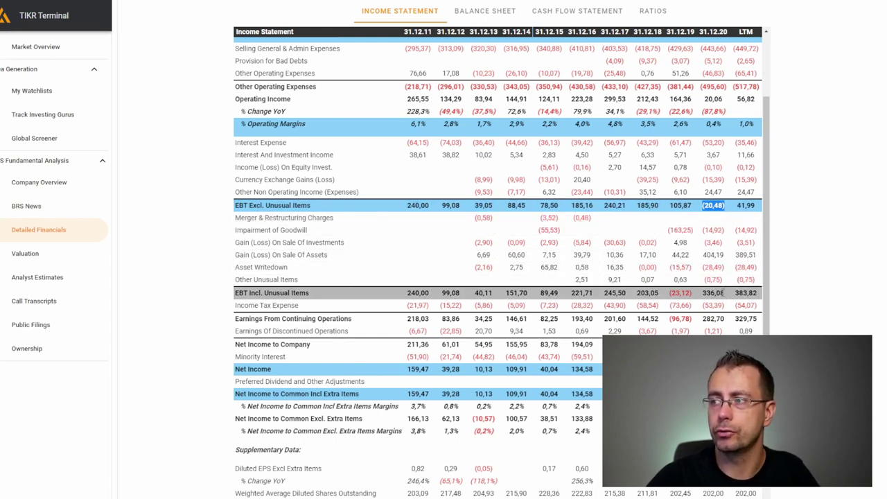
pyautogui.scroll(-1, 704, 295)
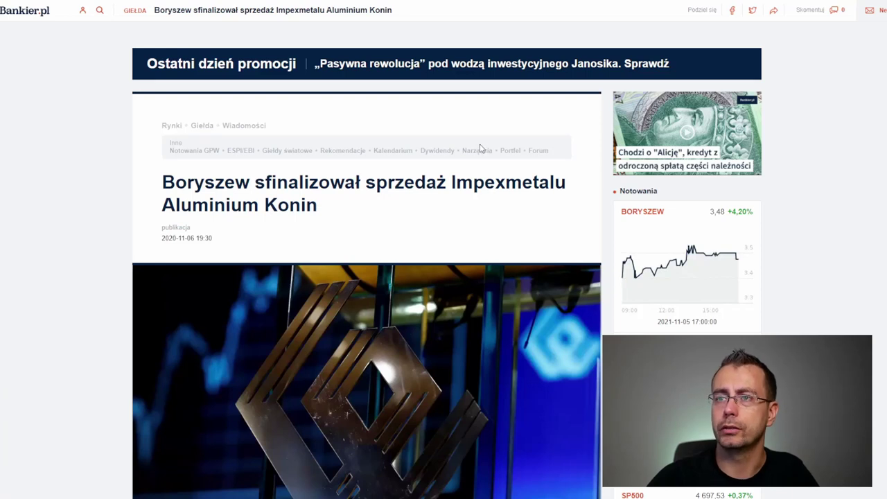
# Step: Switch to the Bankier.pl article on Boryszew's sale, highlight "Impexmetalu Aluminium Konin" in the headline, and read the article text
pyautogui.moveTo(218, 246); pyautogui.dragTo(163, 239)
pyautogui.click(461, 180)
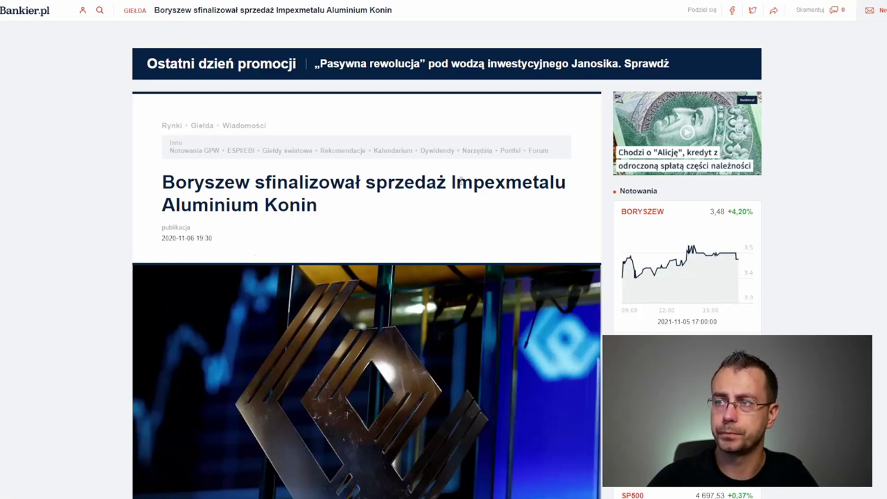
pyautogui.moveTo(452, 183); pyautogui.dragTo(320, 205)
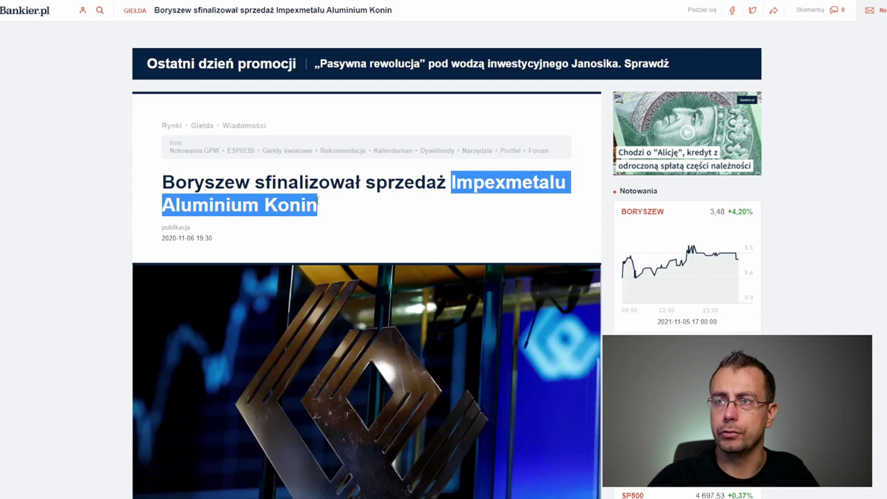
pyautogui.scroll(-4, 402, 221)
pyautogui.scroll(-4, 401, 223)
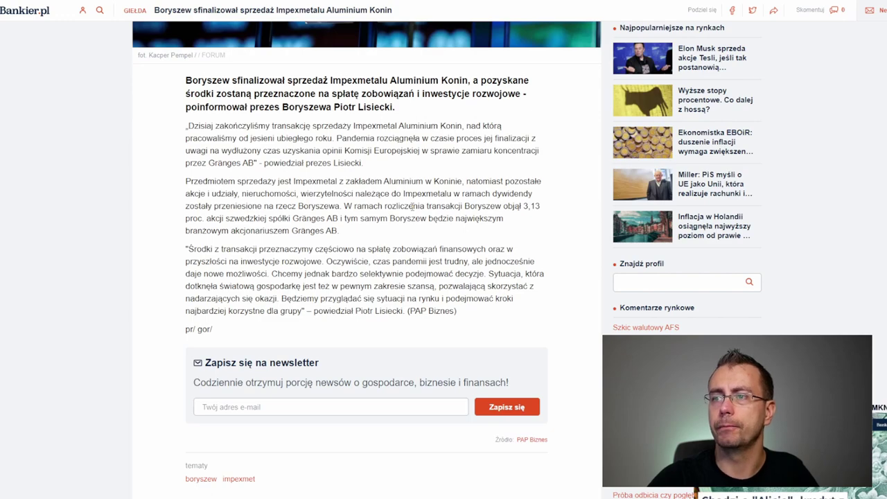
# Step: Return to TIKR Terminal and highlight the 31.12.20 and LTM values of % Net Income to Common Incl Extra Items Margins
pyautogui.scroll(-2, 411, 208)
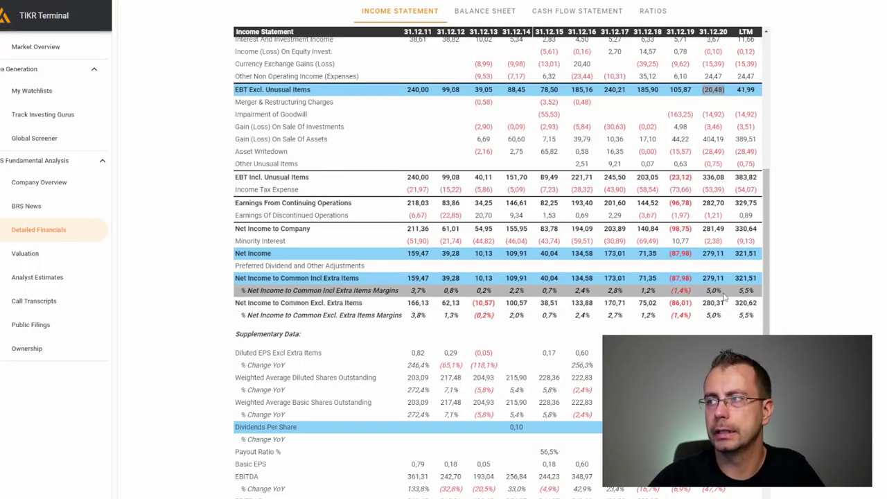
pyautogui.moveTo(753, 292); pyautogui.dragTo(701, 293)
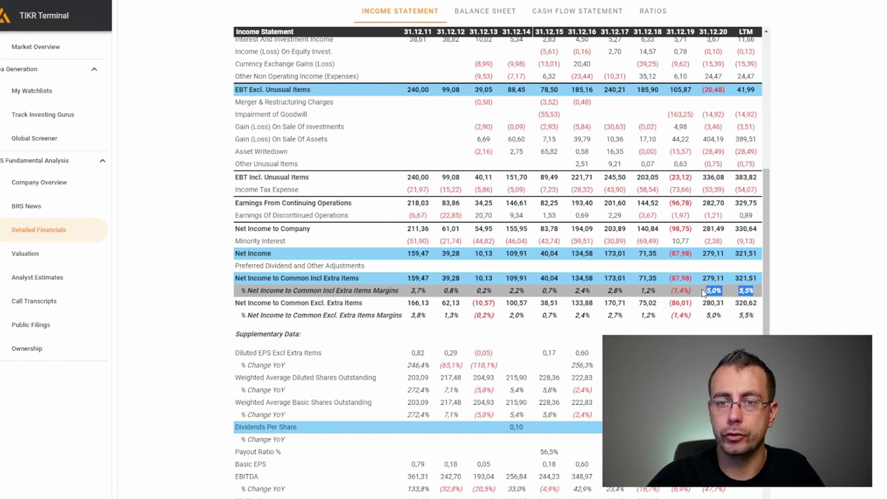
pyautogui.click(705, 293)
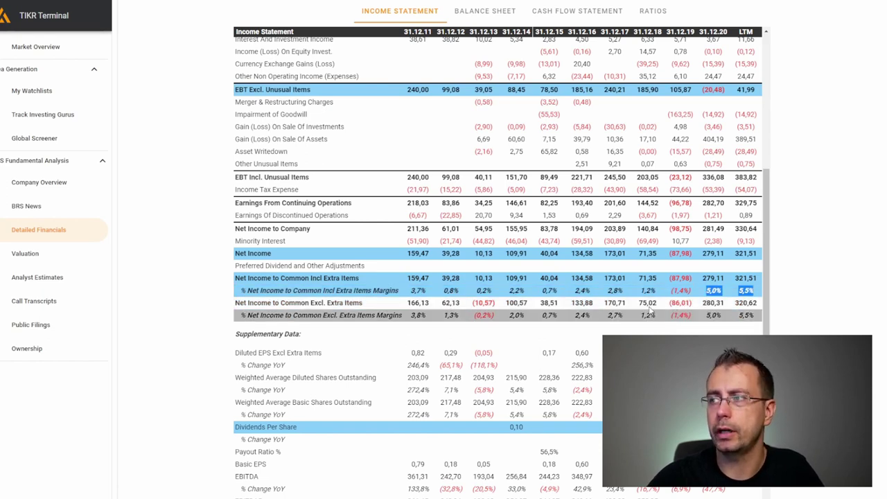
# Step: Switch the Boryszew financials from annual to quarterly figures
pyautogui.scroll(9, 374, 182)
pyautogui.scroll(4, 375, 181)
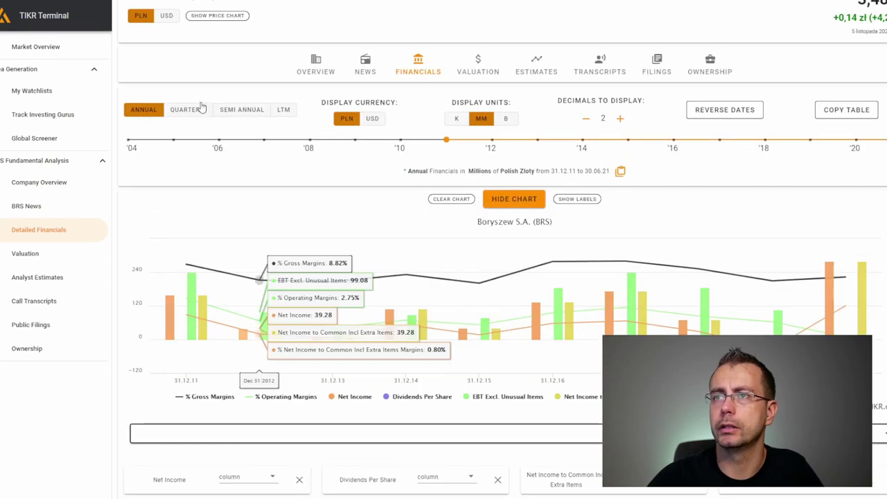
pyautogui.click(187, 109)
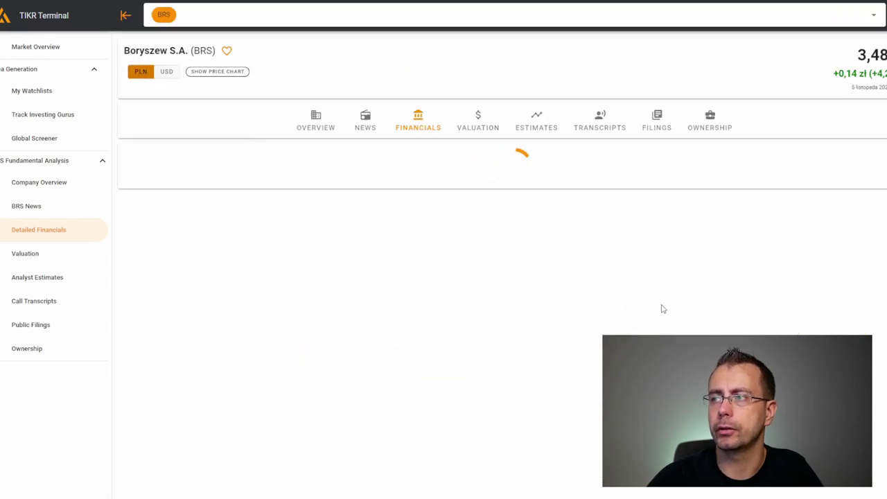
# Step: Limit the quarterly financials to the period from 31.12.19 to 30.06.21
pyautogui.scroll(-3, 645, 87)
pyautogui.scroll(2, 645, 87)
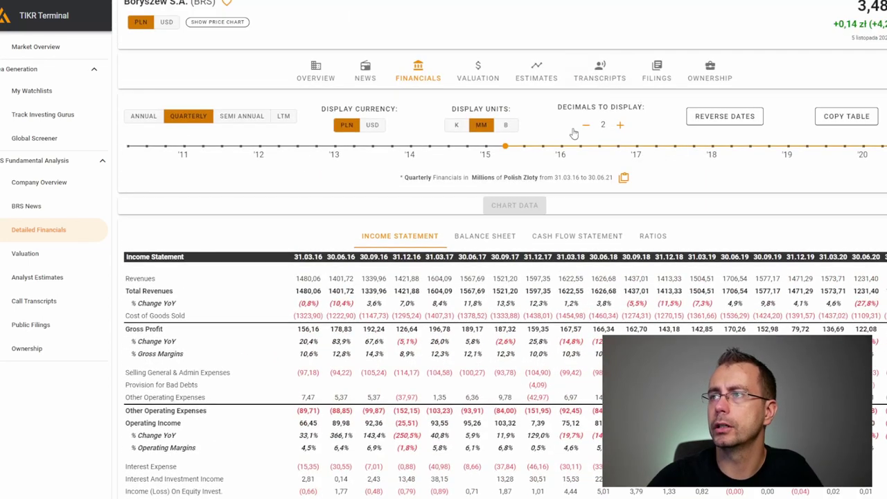
pyautogui.moveTo(574, 147); pyautogui.dragTo(789, 147)
pyautogui.scroll(-6, 784, 305)
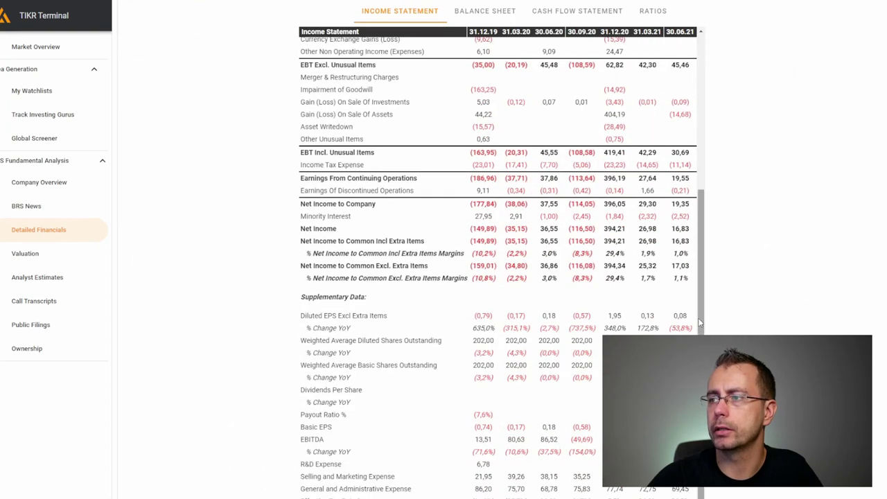
# Step: Chart the quarterly Net Income row of the income statement
pyautogui.scroll(3, 658, 231)
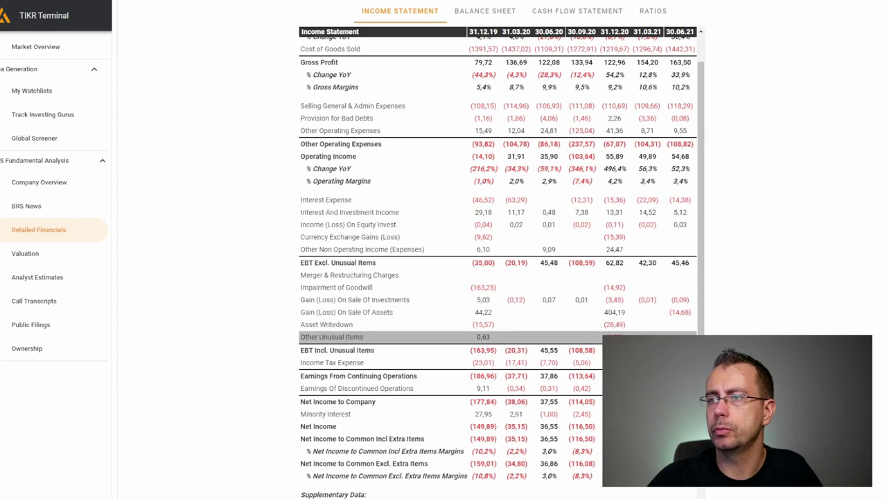
pyautogui.scroll(-1, 657, 324)
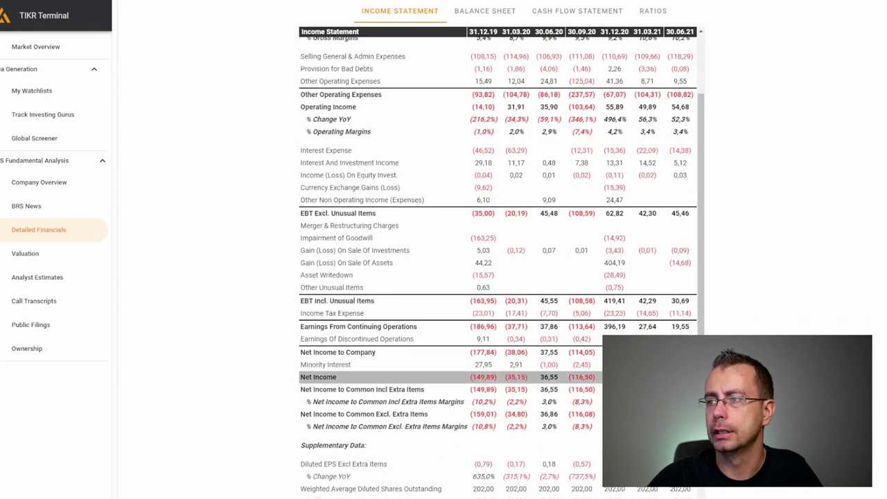
pyautogui.click(485, 377)
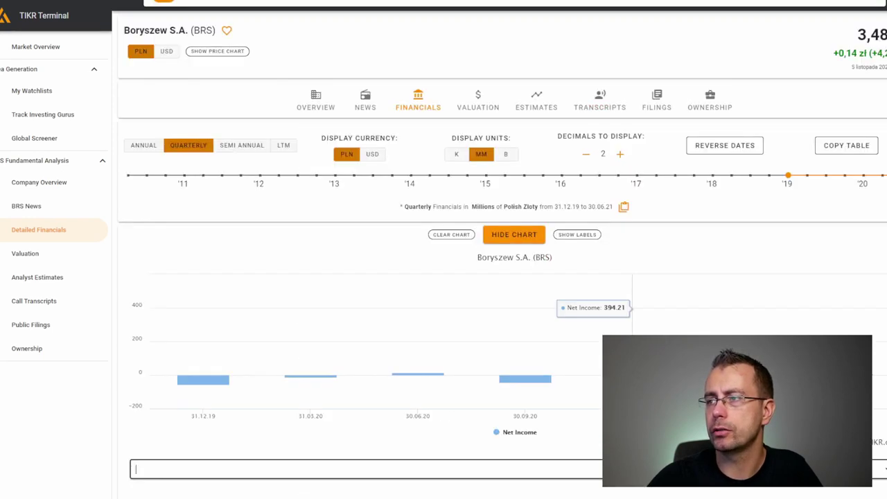
pyautogui.scroll(-2, 652, 326)
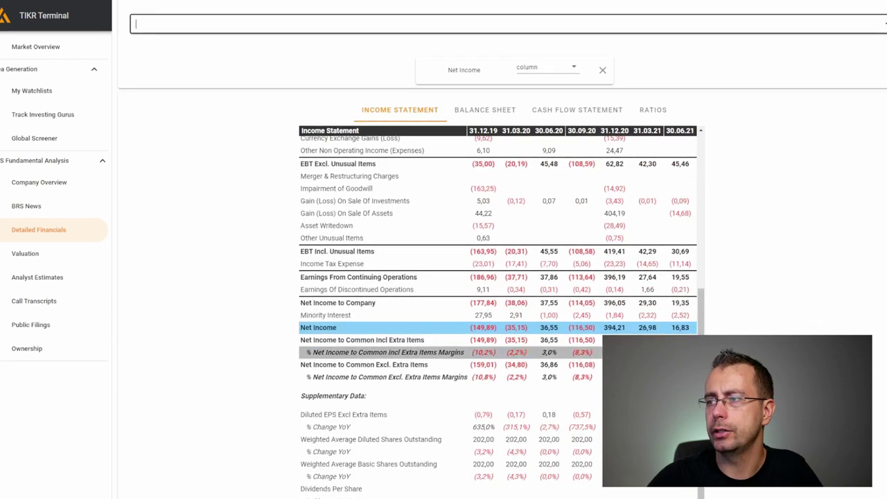
# Step: Highlight the quarterly Net Income figures for 31.03.21 and 30.06.21 and compare them with the preceding quarters
pyautogui.moveTo(636, 328); pyautogui.dragTo(662, 333)
pyautogui.scroll(-2, 662, 333)
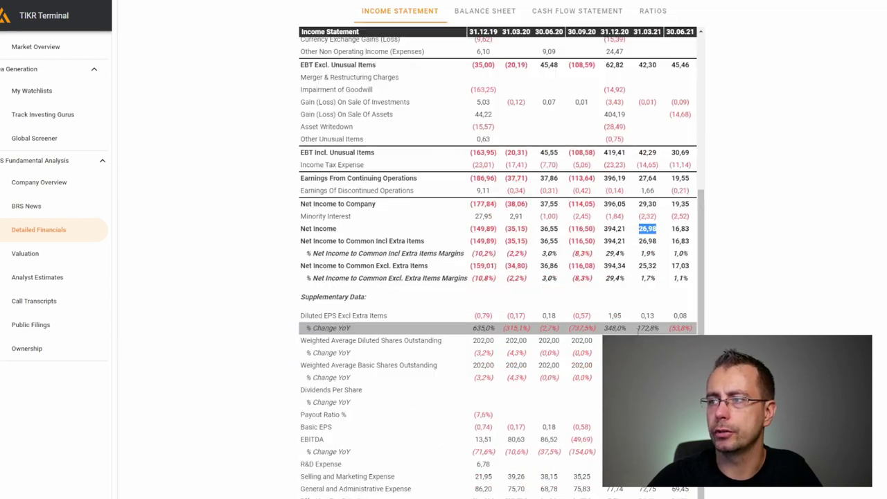
pyautogui.doubleClick(614, 228)
pyautogui.moveTo(639, 231); pyautogui.dragTo(695, 234)
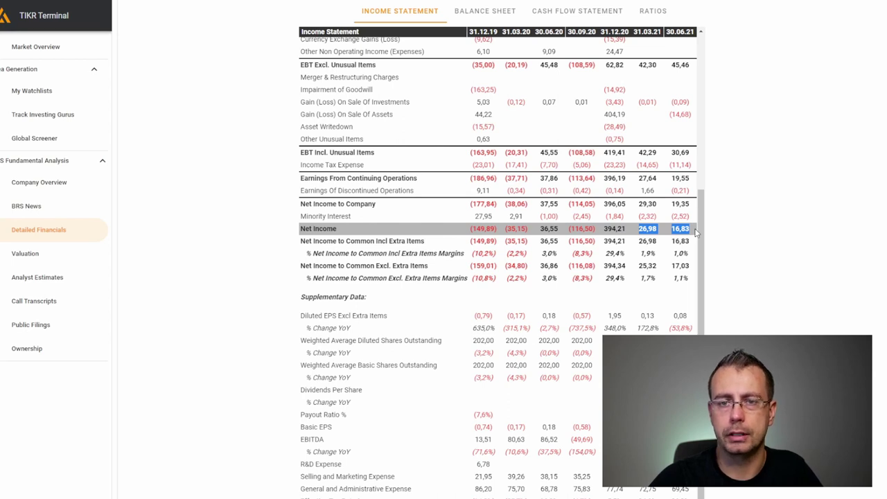
pyautogui.click(697, 234)
pyautogui.scroll(-5, 713, 308)
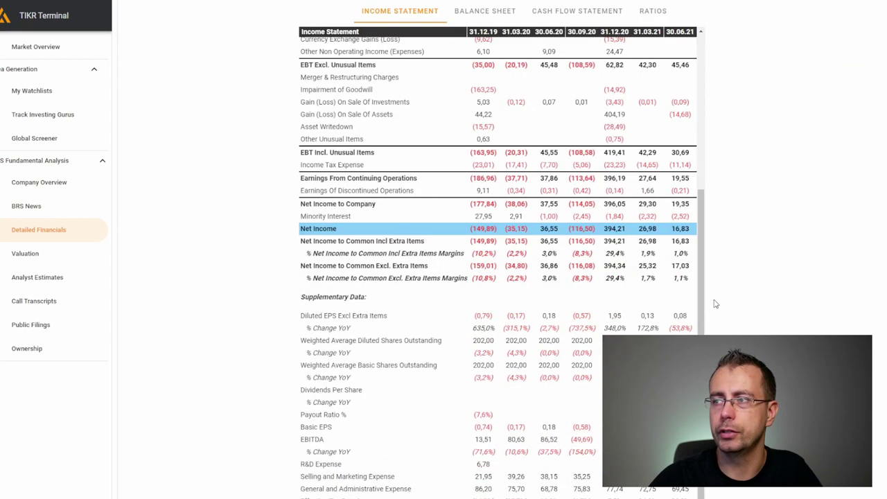
pyautogui.scroll(1, 716, 304)
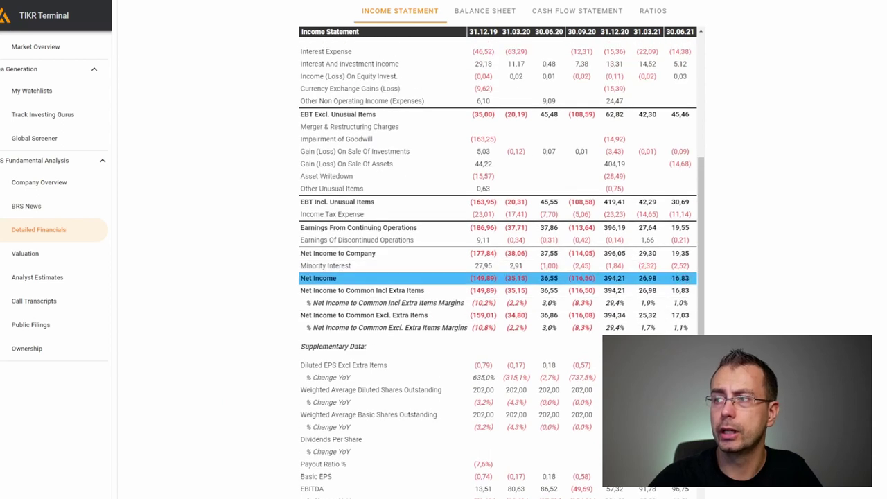
# Step: Switch the financials back to annual figures and return to the income statement's net income rows
pyautogui.scroll(7, 264, 113)
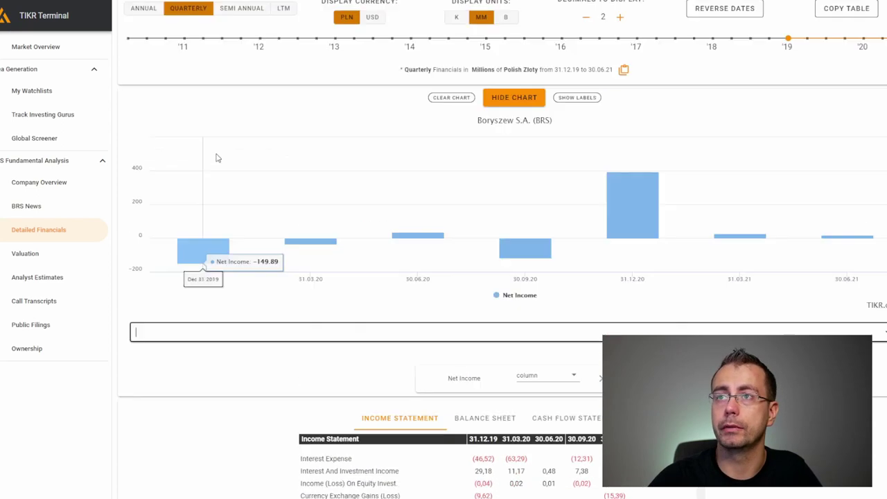
pyautogui.click(149, 96)
pyautogui.scroll(-7, 154, 95)
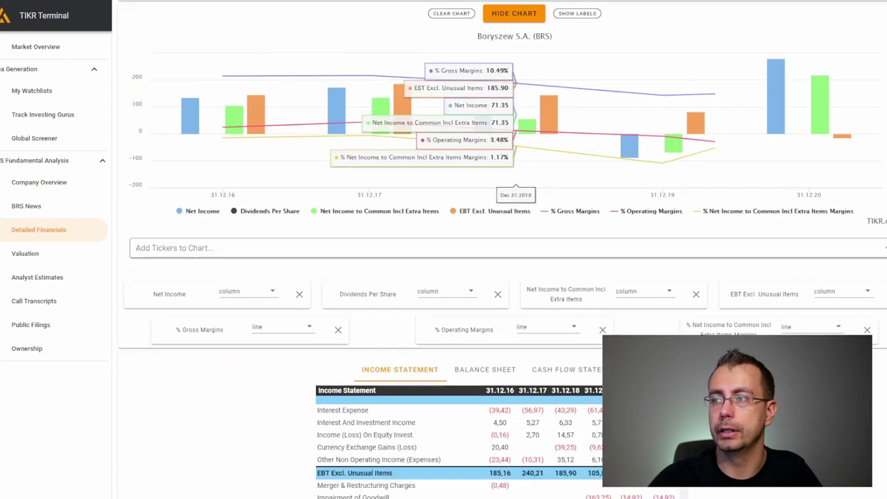
pyautogui.scroll(-2, 713, 382)
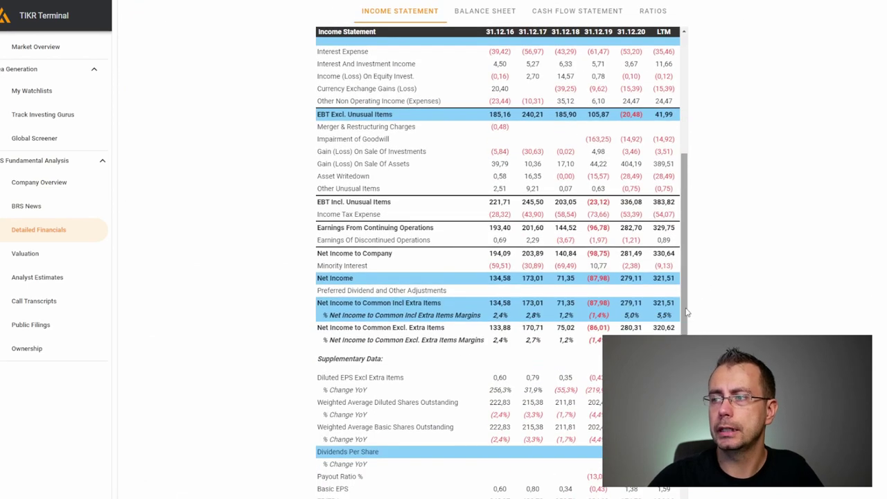
# Step: On the annual balance sheet, highlight the Total Cash And Short Term Investments values from 31.12.11 to LTM
pyautogui.scroll(-2, 685, 311)
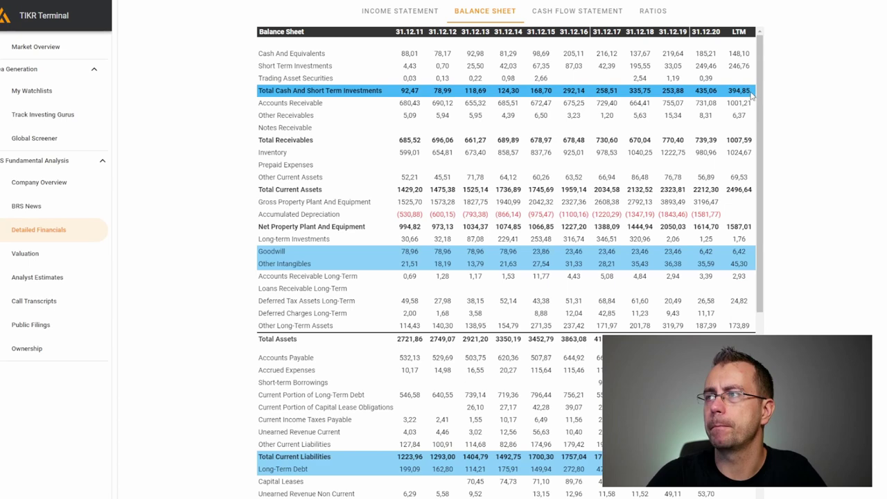
pyautogui.moveTo(752, 96); pyautogui.dragTo(399, 97)
pyautogui.click(399, 97)
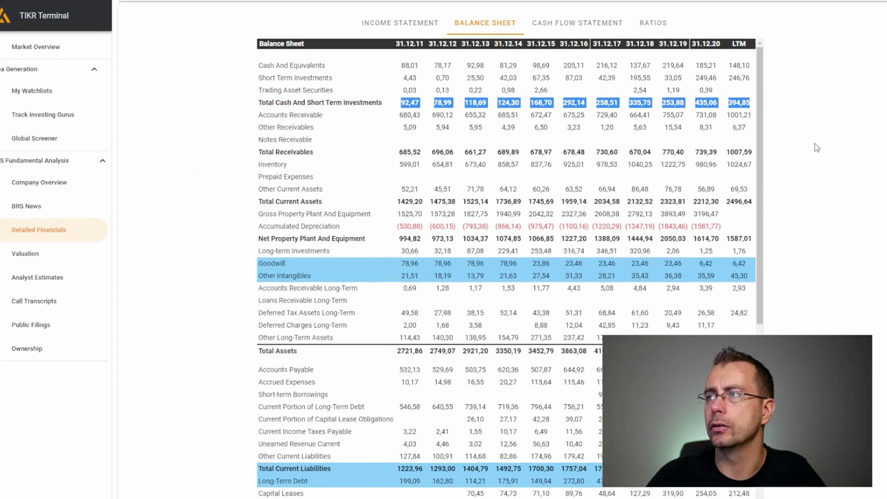
# Step: On the balance sheet, highlight the 31.12.20 value of Total Cash And Short Term Investments
pyautogui.scroll(2, 758, 144)
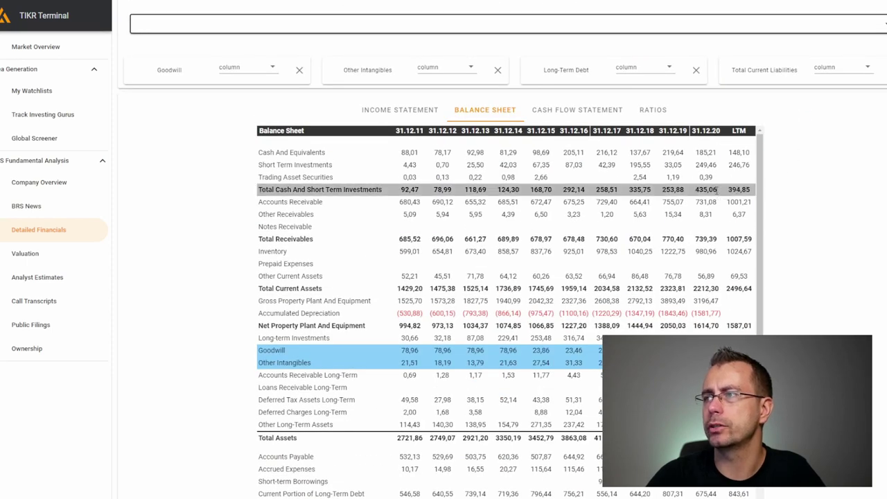
pyautogui.doubleClick(707, 189)
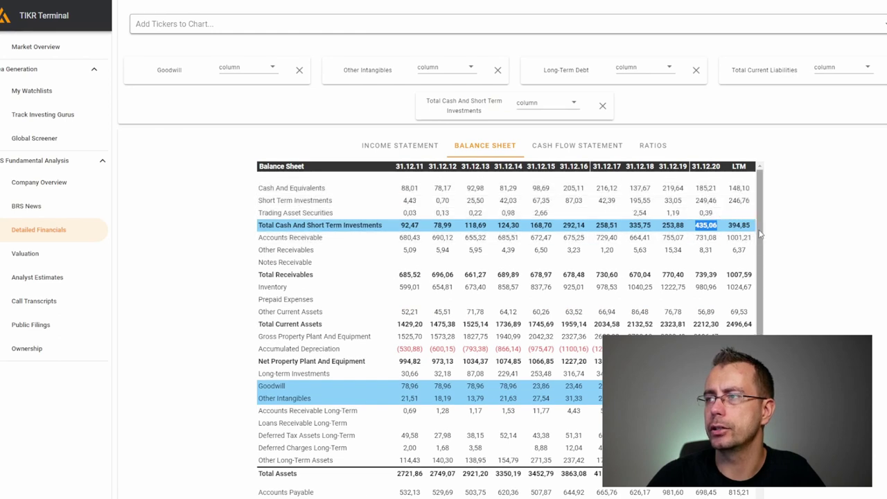
pyautogui.scroll(-1, 720, 232)
pyautogui.scroll(1, 719, 235)
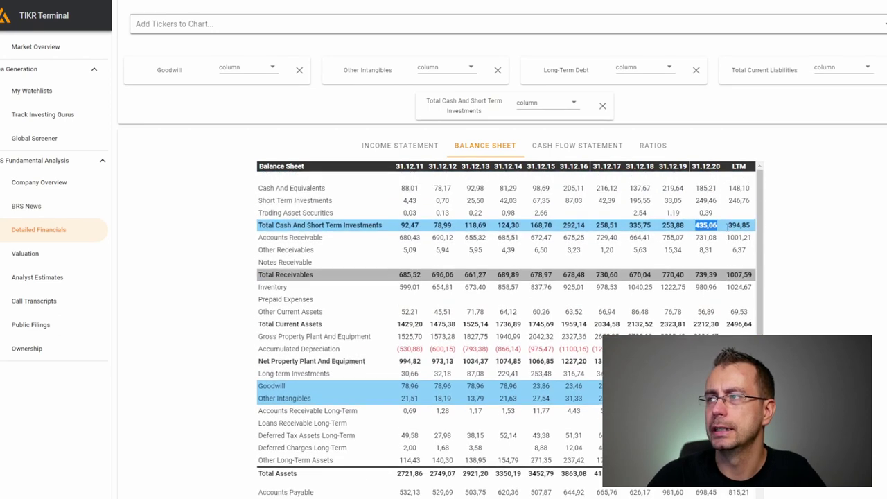
# Step: Chart the Total Debt and Net Debt rows from the balance sheet's Supplementary Data
pyautogui.scroll(-2, 794, 259)
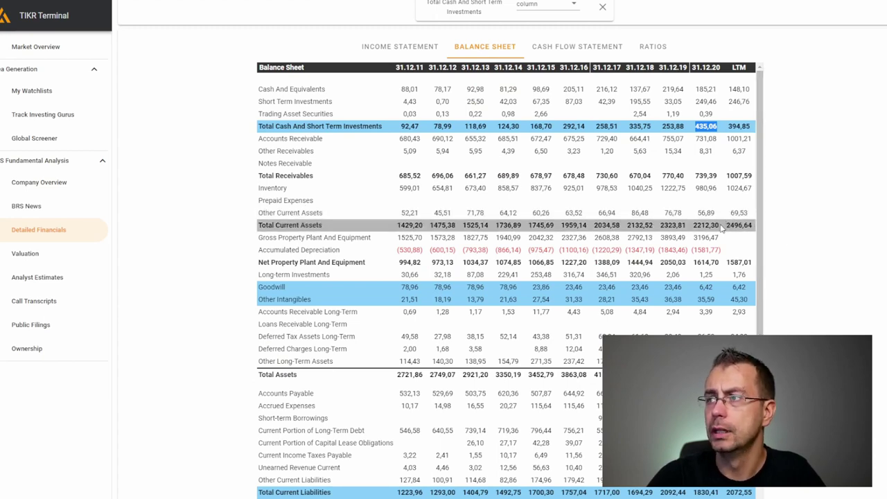
pyautogui.scroll(-2, 721, 229)
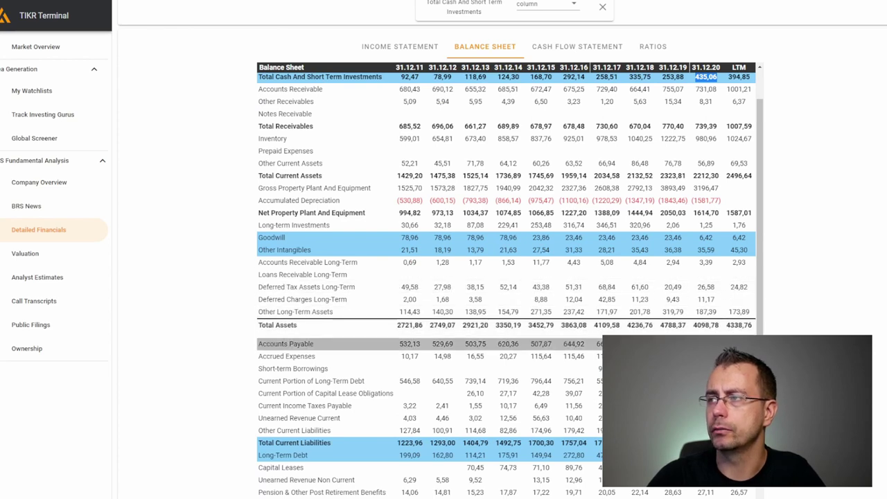
pyautogui.scroll(-1, 711, 257)
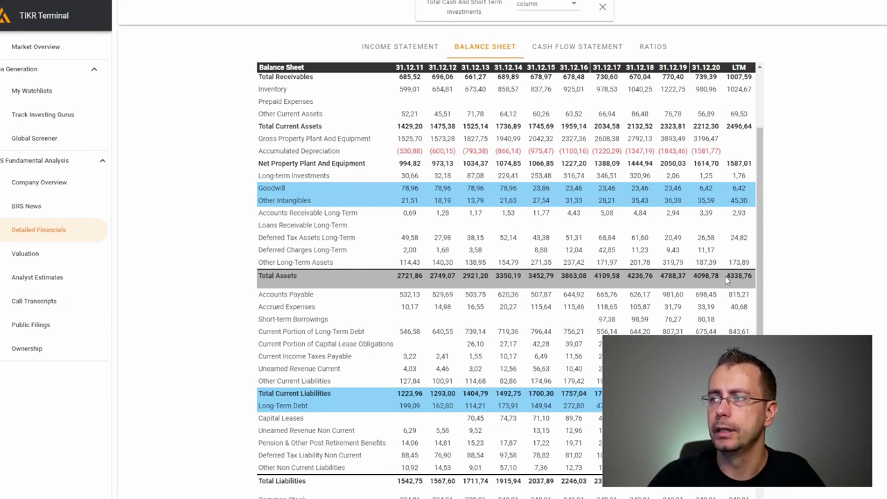
pyautogui.scroll(-2, 728, 277)
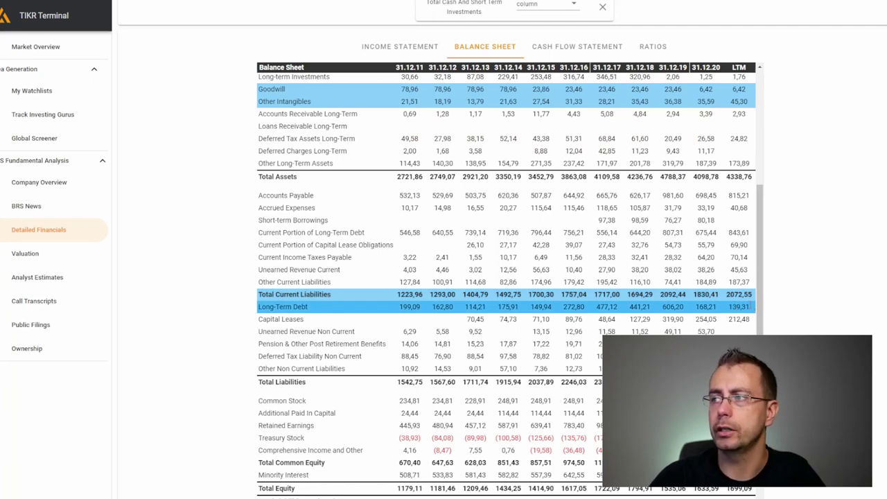
pyautogui.scroll(-3, 430, 305)
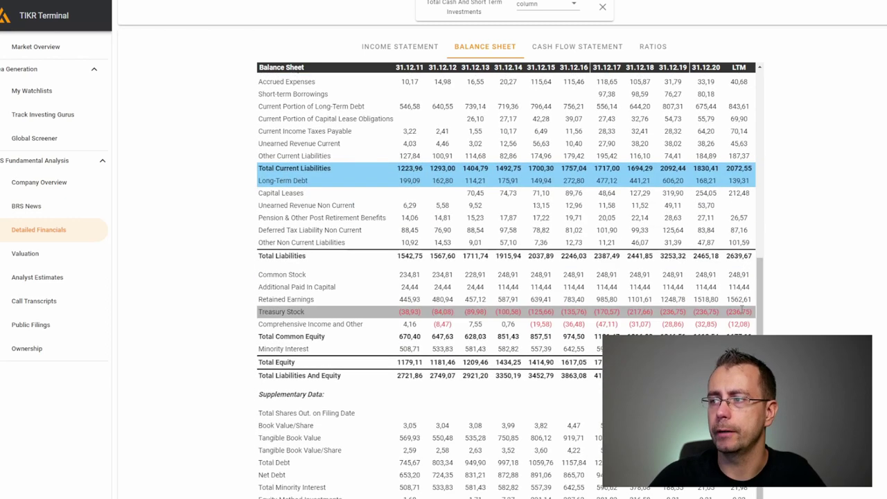
pyautogui.click(274, 439)
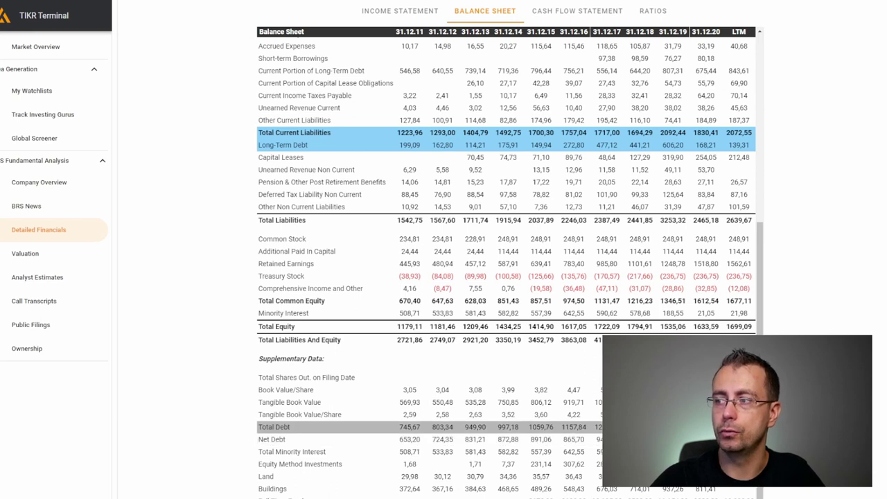
pyautogui.click(291, 427)
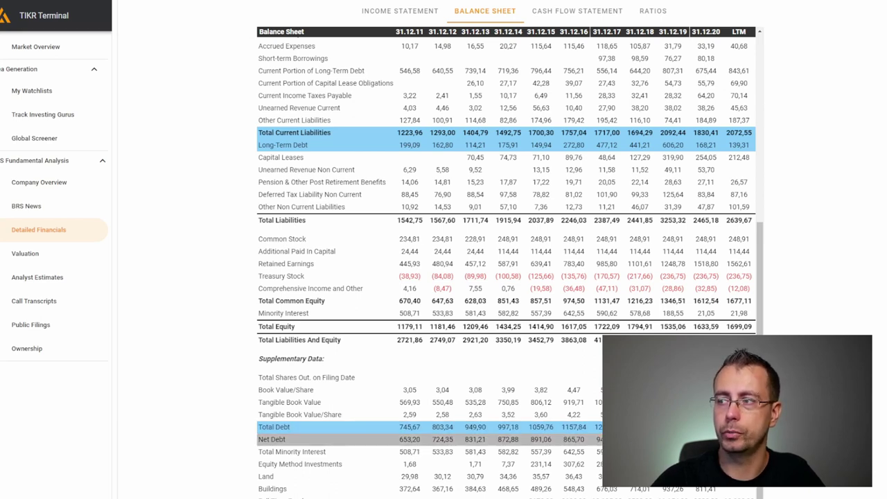
pyautogui.click(277, 439)
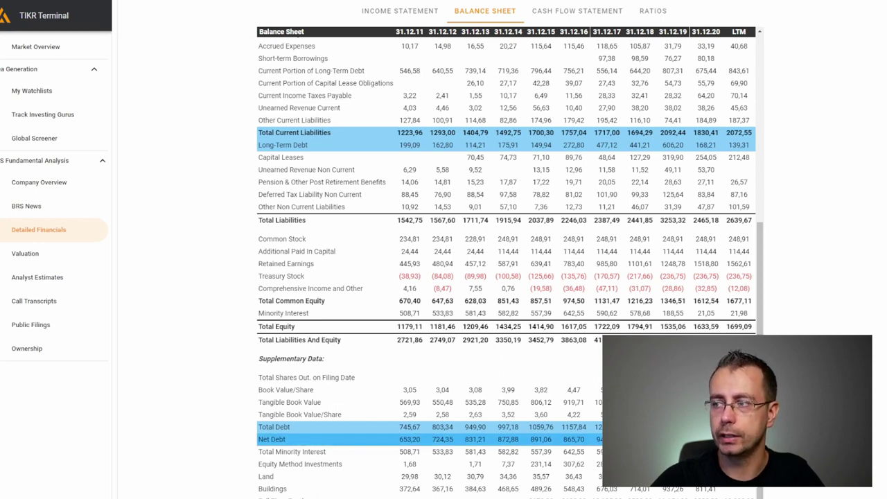
pyautogui.click(278, 439)
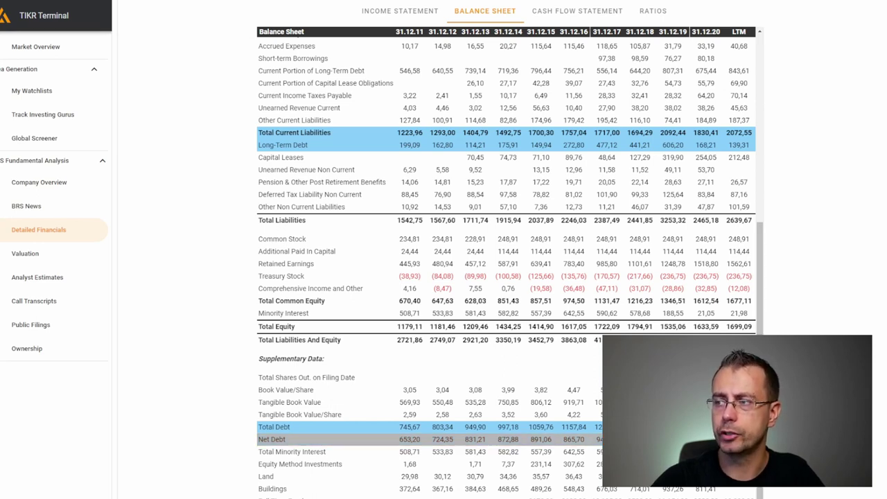
pyautogui.click(277, 440)
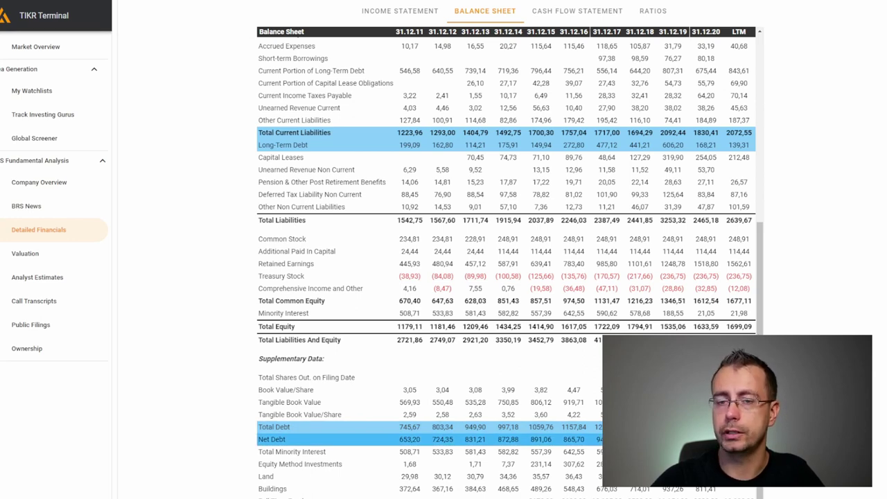
# Step: Return to Total Cash And Short Term Investments and highlight its LTM value for comparison with the debt
pyautogui.scroll(5, 693, 438)
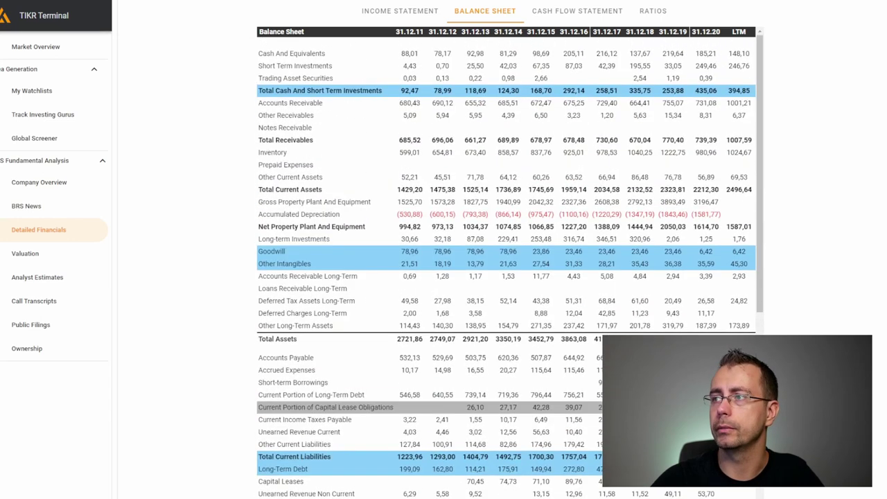
pyautogui.doubleClick(734, 90)
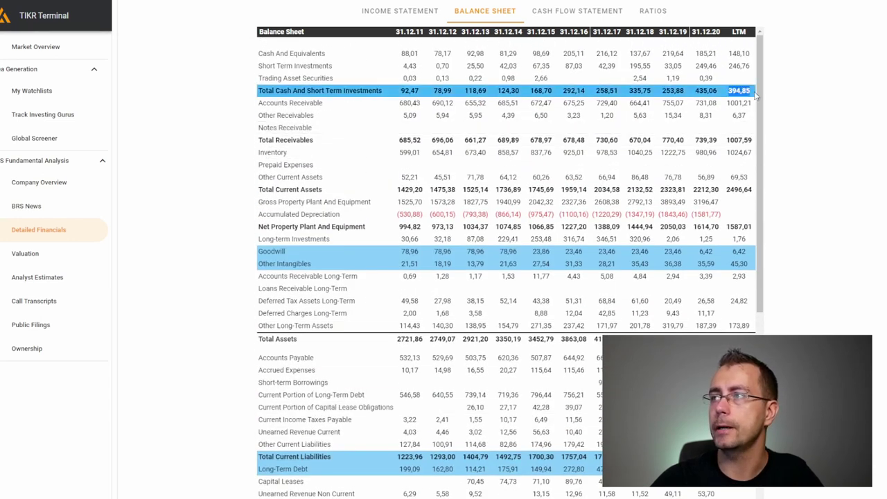
pyautogui.scroll(-5, 709, 313)
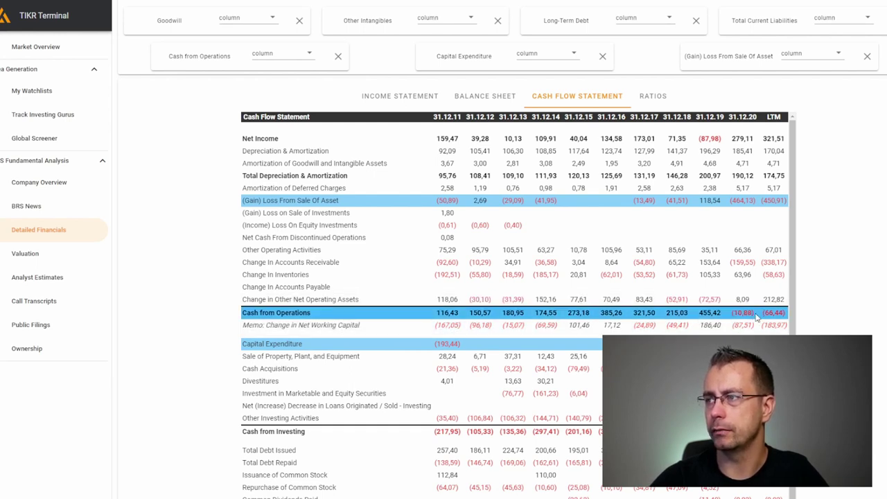
# Step: On the cash flow statement, highlight Cash from Operations for 31.12.20 and LTM, and the 31.12.20 (Gain) Loss From Sale Of Asset
pyautogui.moveTo(757, 313); pyautogui.dragTo(733, 314)
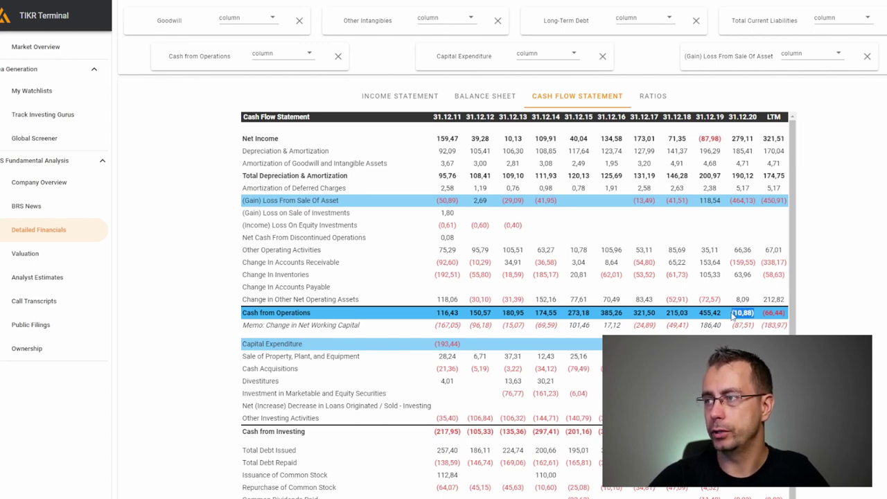
pyautogui.click(733, 315)
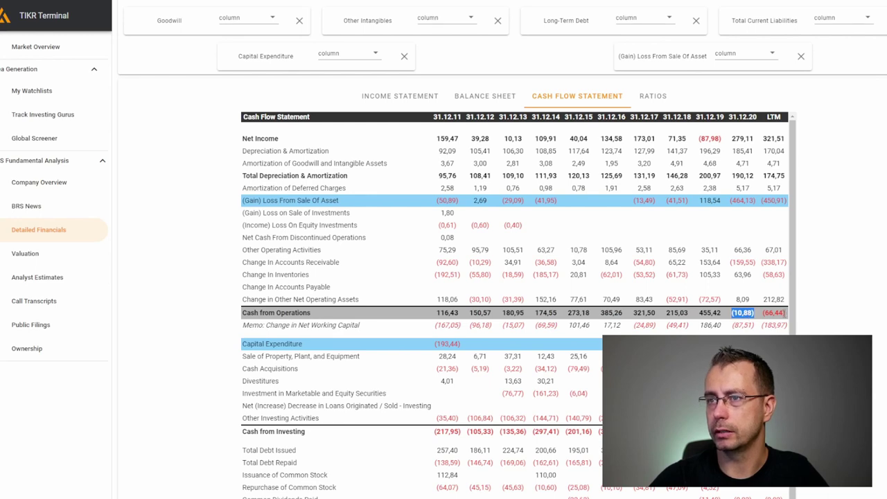
pyautogui.moveTo(733, 313); pyautogui.dragTo(786, 313)
pyautogui.click(733, 316)
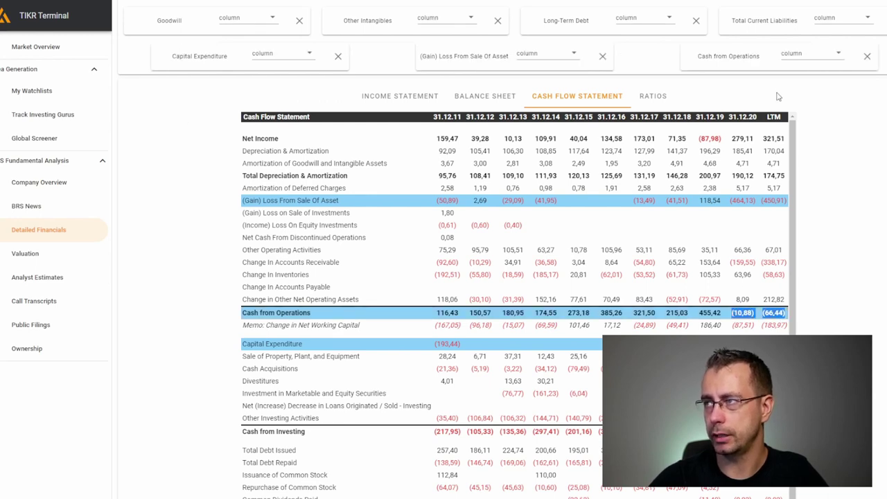
pyautogui.moveTo(759, 202); pyautogui.dragTo(729, 203)
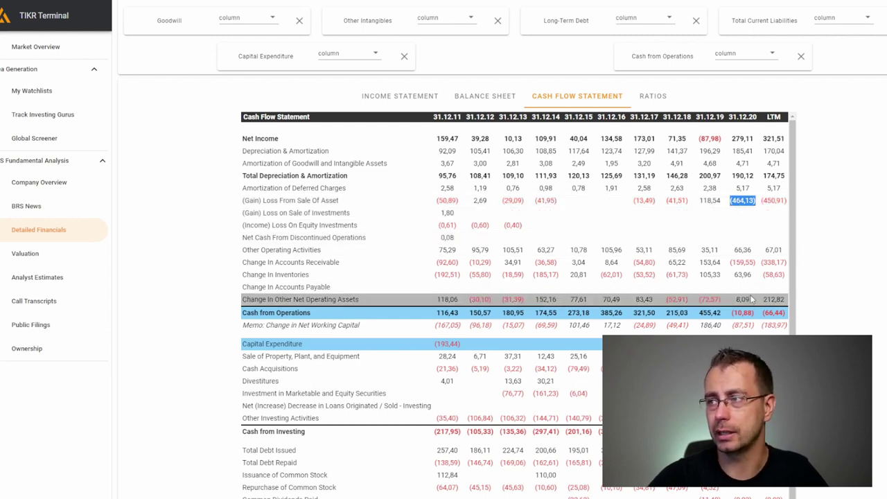
pyautogui.moveTo(756, 314); pyautogui.dragTo(732, 314)
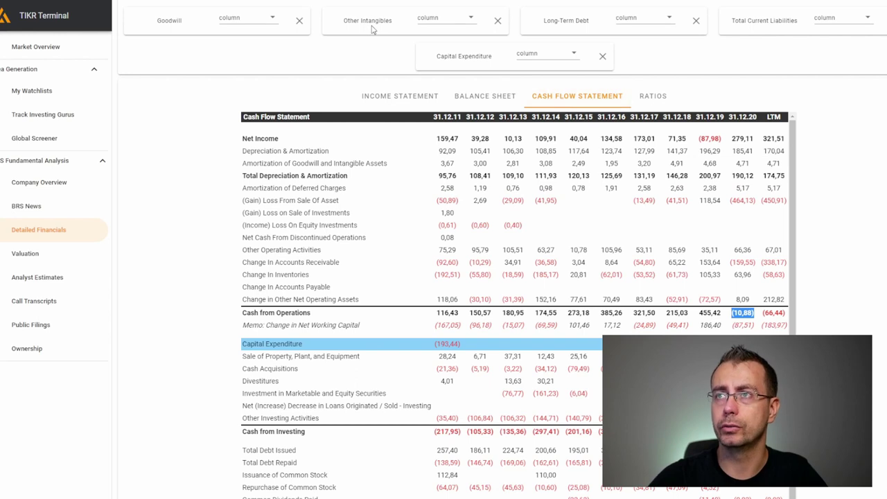
# Step: Switch to the QSr_1H_2021.pdf report and examine the selected financial data on page 3
pyautogui.hotkey('ctrl', 'Tab')
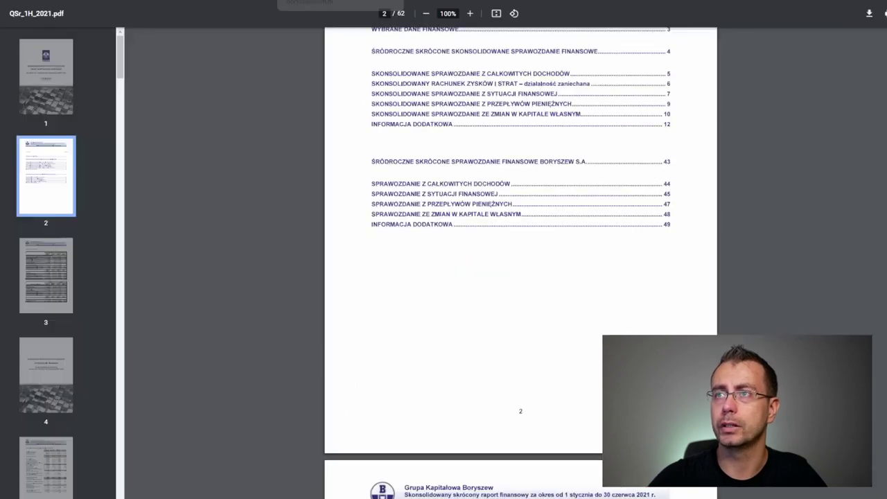
pyautogui.scroll(-10, 480, 232)
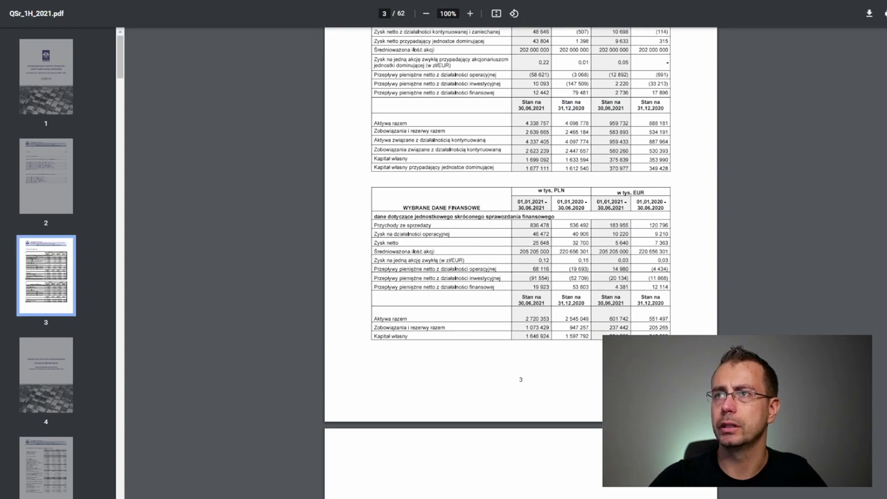
# Step: Switch to the Boryszew SA Key Ratios page and highlight Free Cash Flow from 2011-12 to TTM, then the 2020-12 value alone
pyautogui.hotkey('ctrl', 'Tab')
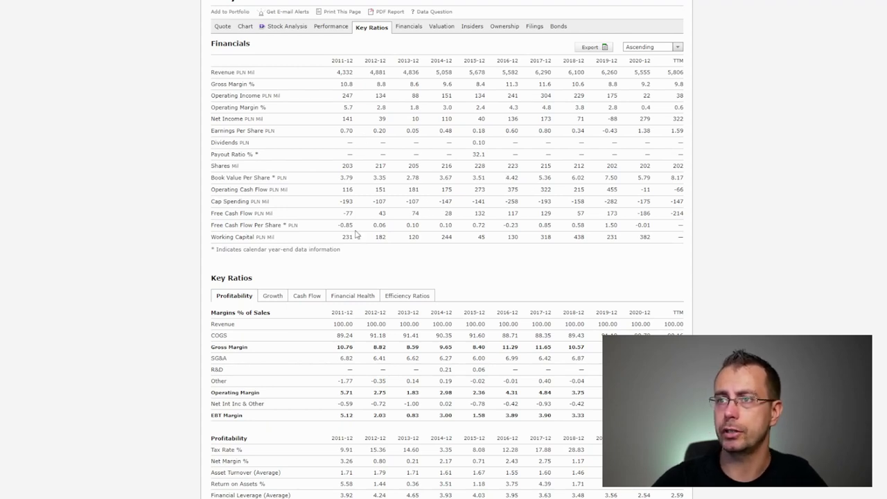
pyautogui.moveTo(341, 214); pyautogui.dragTo(683, 218)
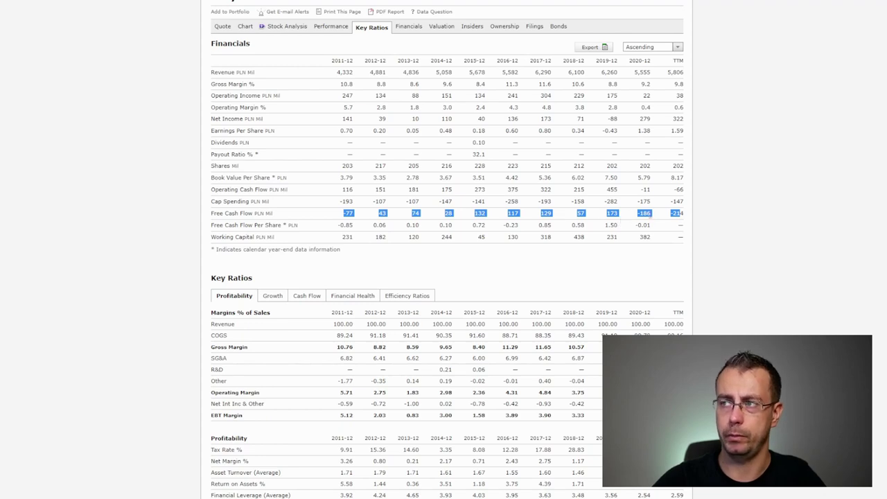
pyautogui.moveTo(655, 214); pyautogui.dragTo(637, 214)
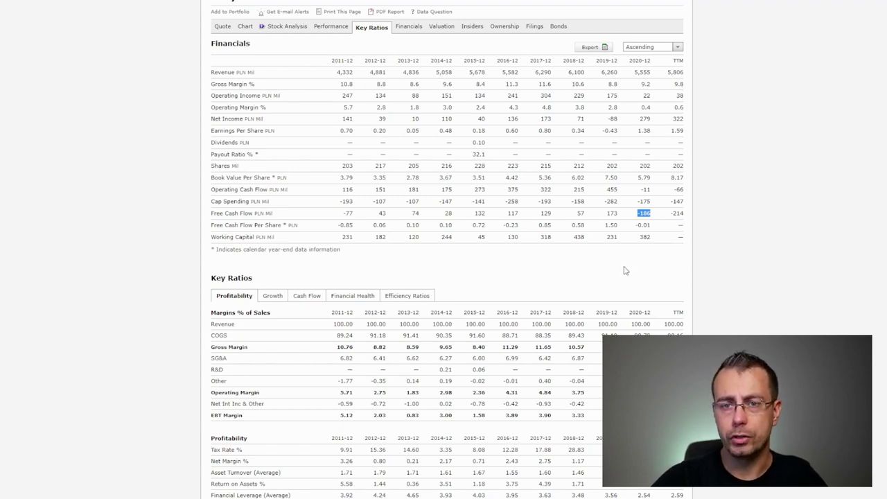
# Step: In the Profitability ratios, highlight the Return on Equity % values from 2014-12 to 2018-12
pyautogui.scroll(-3, 624, 272)
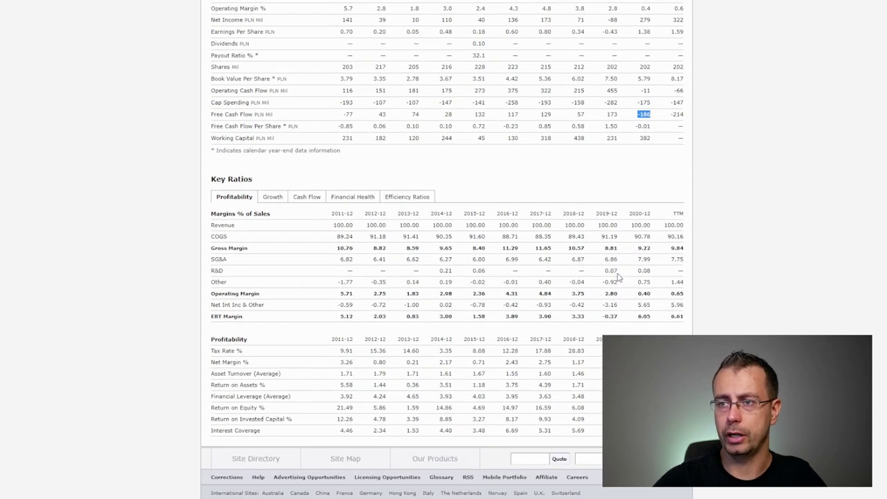
pyautogui.scroll(1, 620, 276)
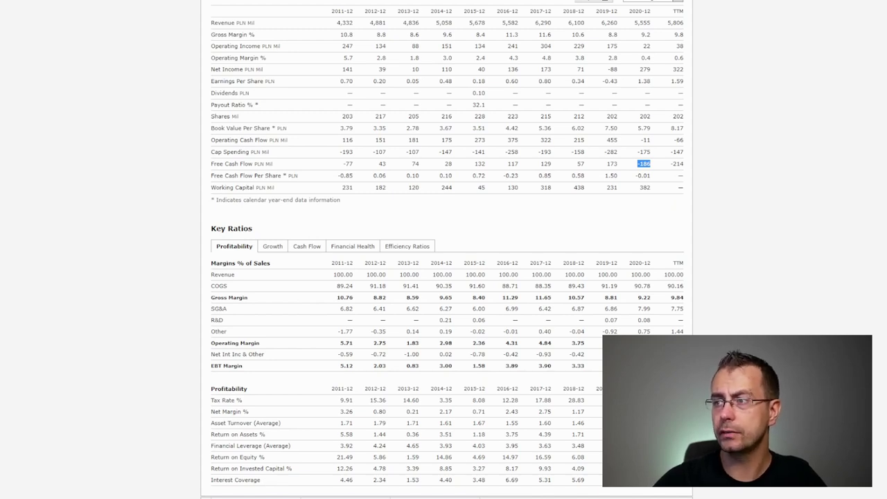
pyautogui.tripleClick(251, 469)
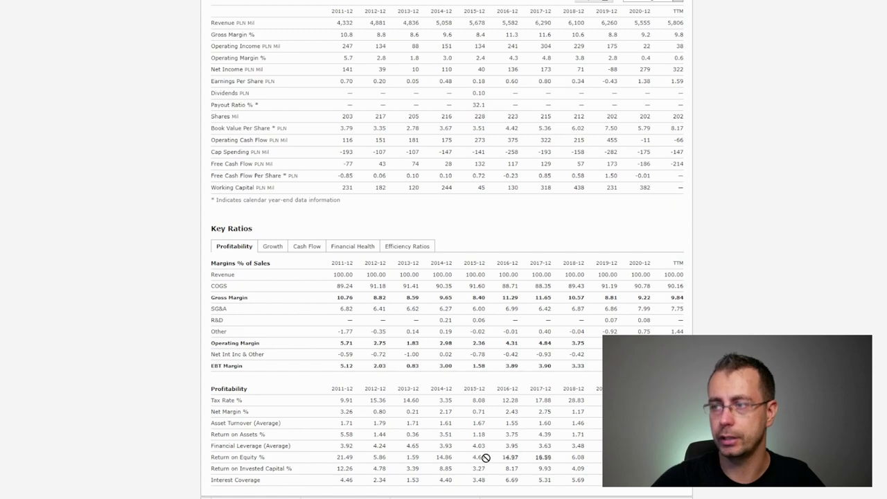
pyautogui.moveTo(574, 457); pyautogui.dragTo(430, 459)
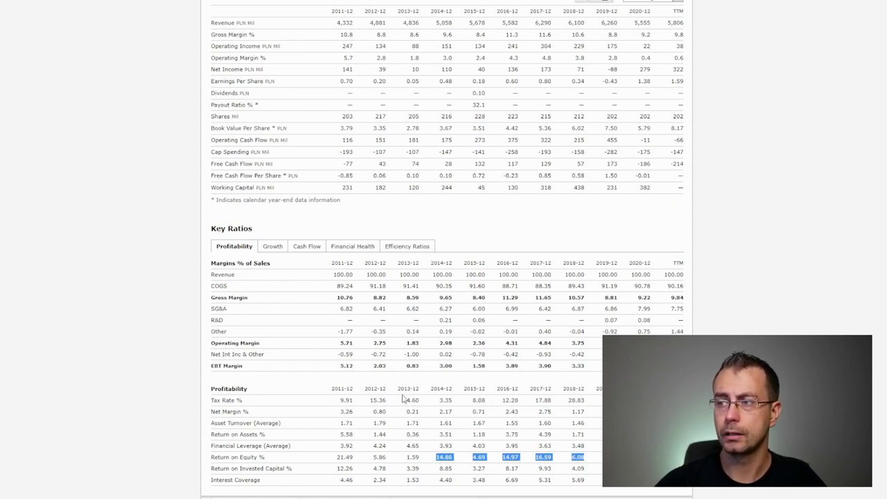
pyautogui.scroll(2, 444, 390)
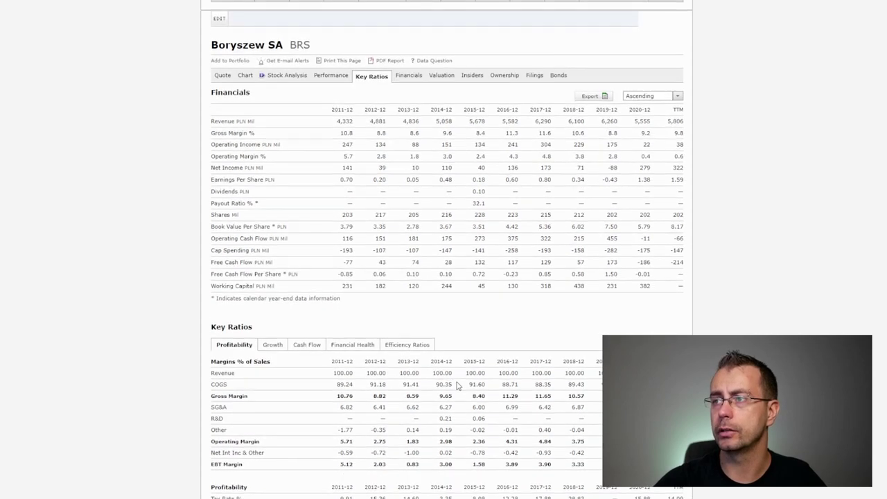
pyautogui.scroll(-2, 471, 396)
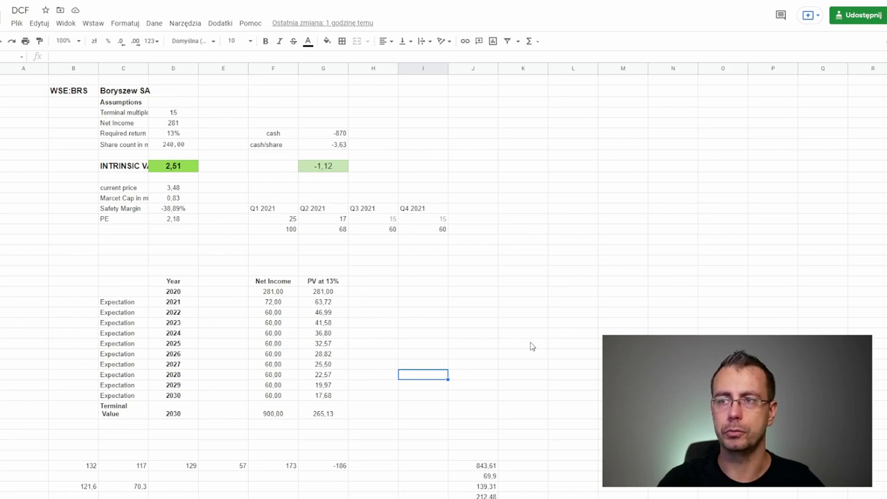
# Step: In the DCF spreadsheet, select the Terminal multiple assumption for Boryszew SA and its value cell
pyautogui.click(174, 119)
pyautogui.click(173, 114)
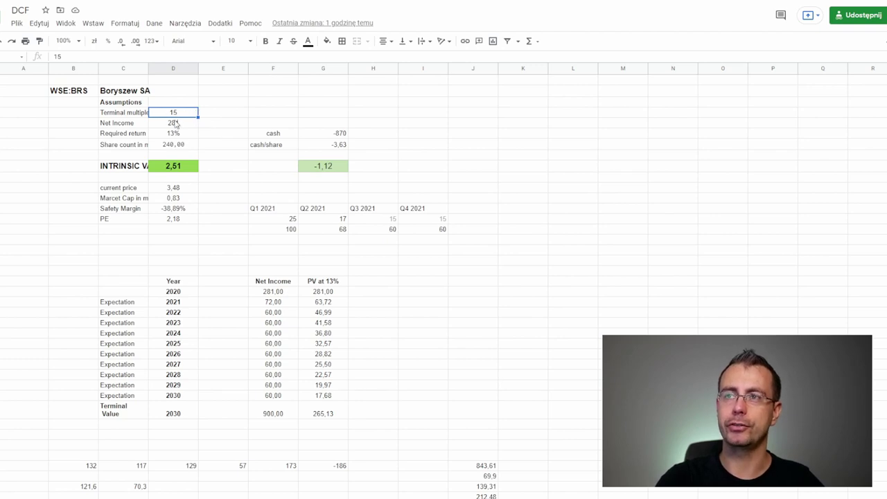
pyautogui.moveTo(138, 115); pyautogui.dragTo(159, 116)
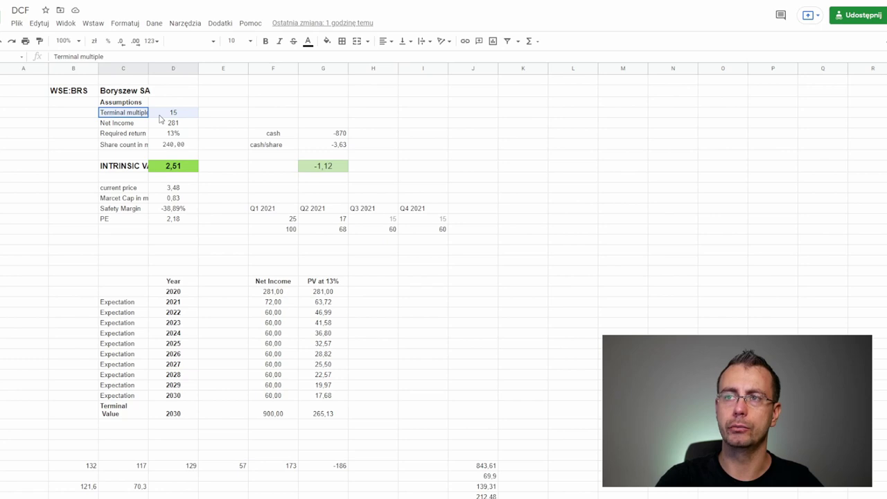
pyautogui.moveTo(159, 116); pyautogui.dragTo(159, 117)
pyautogui.click(162, 116)
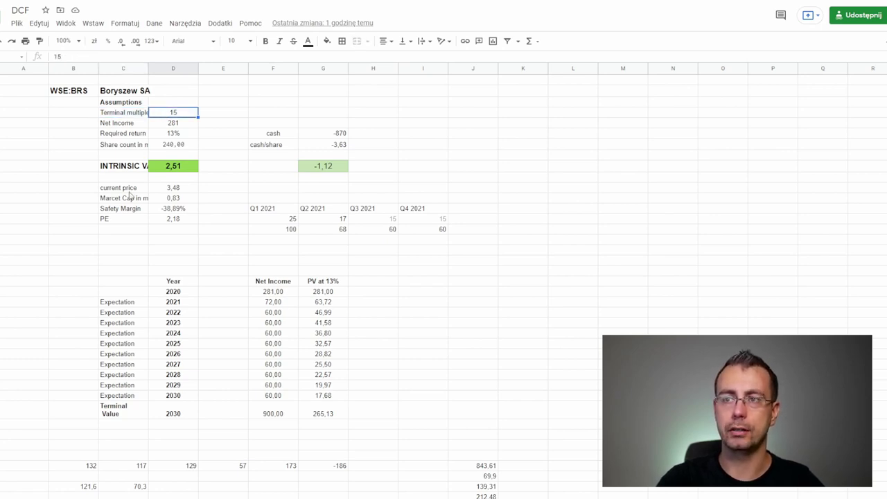
# Step: Examine the PE, Terminal multiple and Required return entries and their values for Boryszew SA
pyautogui.moveTo(129, 222); pyautogui.dragTo(175, 222)
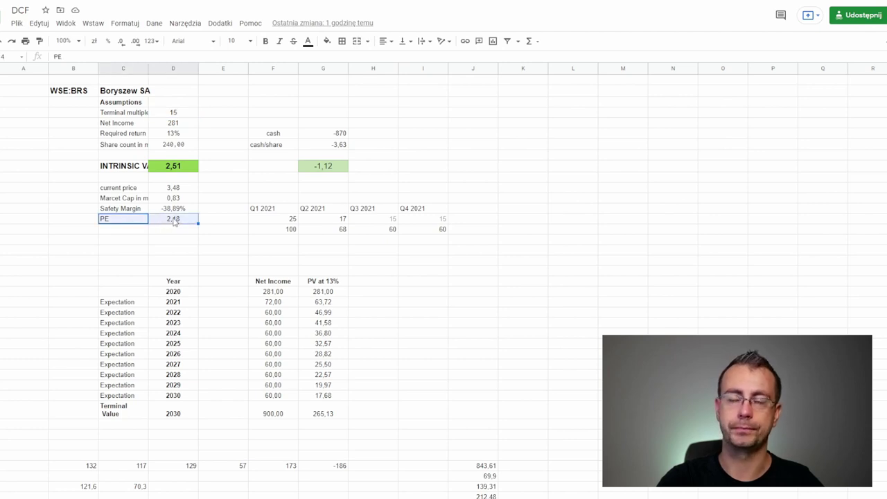
pyautogui.moveTo(141, 115); pyautogui.dragTo(176, 117)
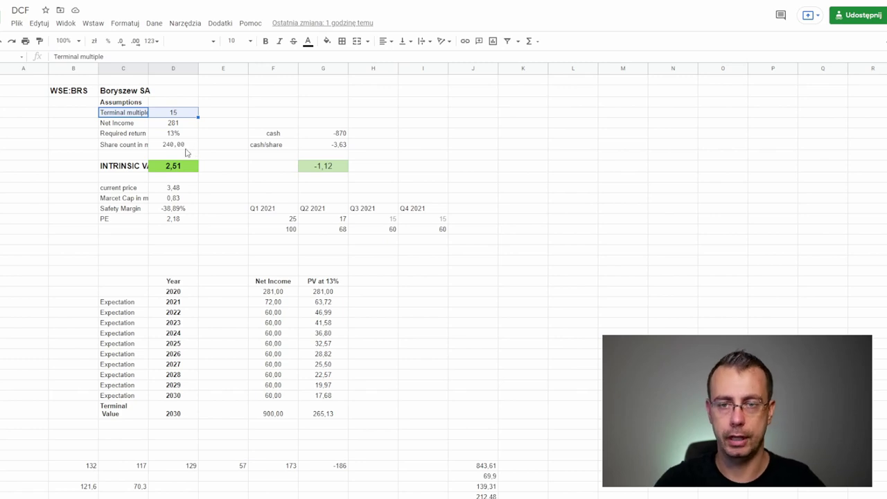
pyautogui.click(172, 115)
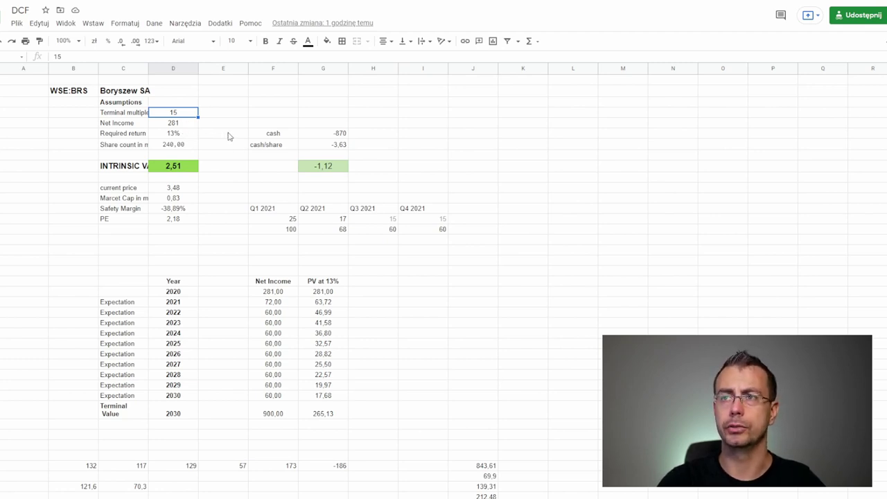
pyautogui.click(160, 136)
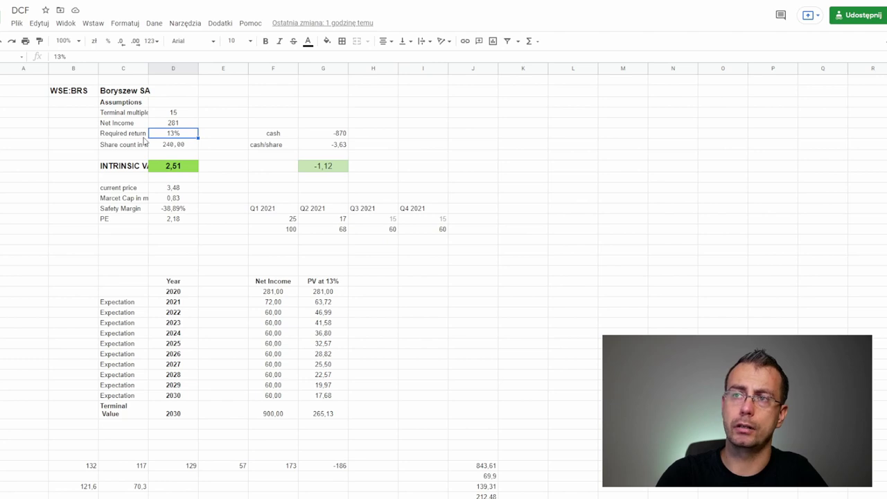
pyautogui.moveTo(145, 138); pyautogui.dragTo(163, 135)
pyautogui.click(163, 136)
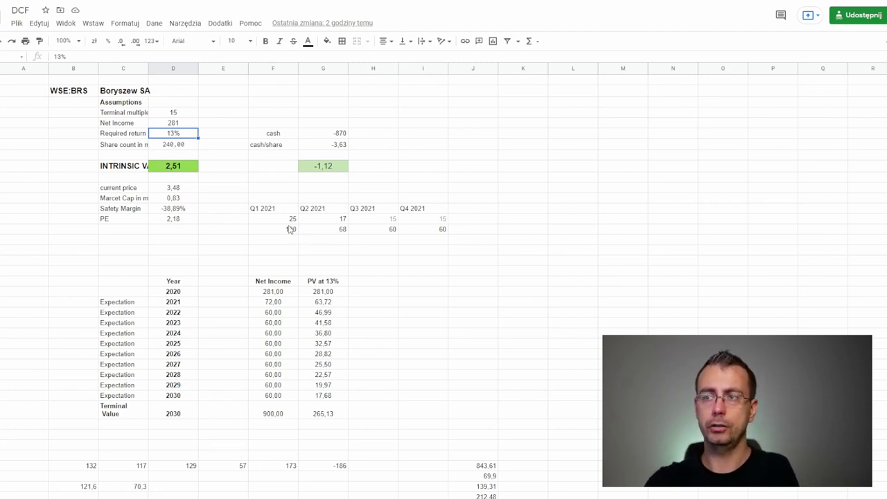
# Step: Highlight the Q1 and Q2 2021 quarterly values together, followed by the Q2 and Q3 2021 values individually
pyautogui.moveTo(287, 221); pyautogui.dragTo(322, 225)
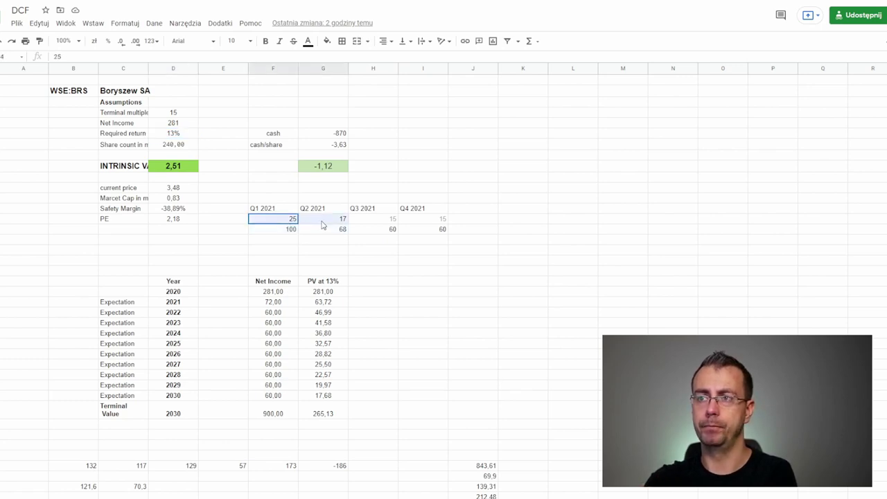
pyautogui.click(316, 223)
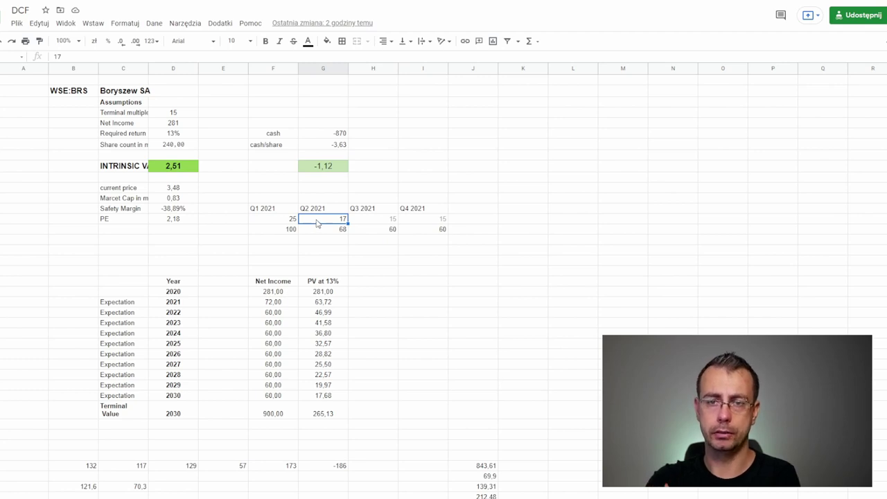
pyautogui.click(385, 222)
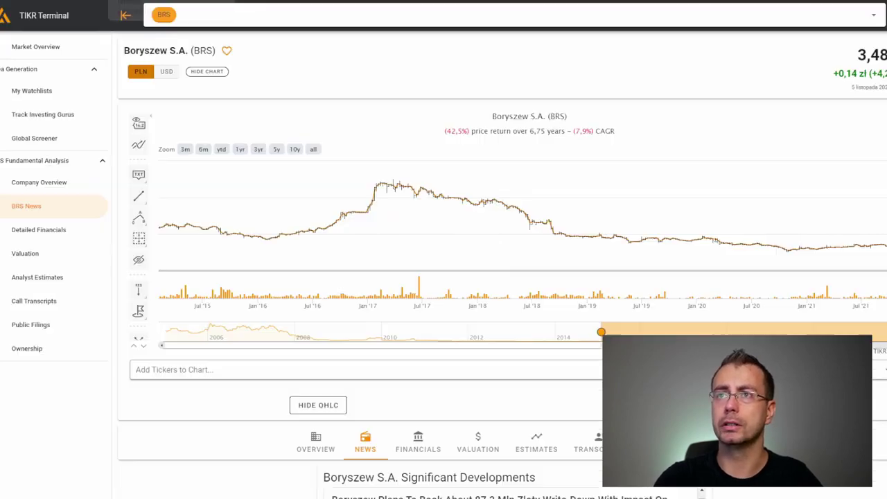
# Step: Switch to the Boryszew S.A. news in TIKR Terminal and highlight the headline about the 87.3 mln zloty write-down
pyautogui.click(139, 1)
pyautogui.scroll(-4, 470, 251)
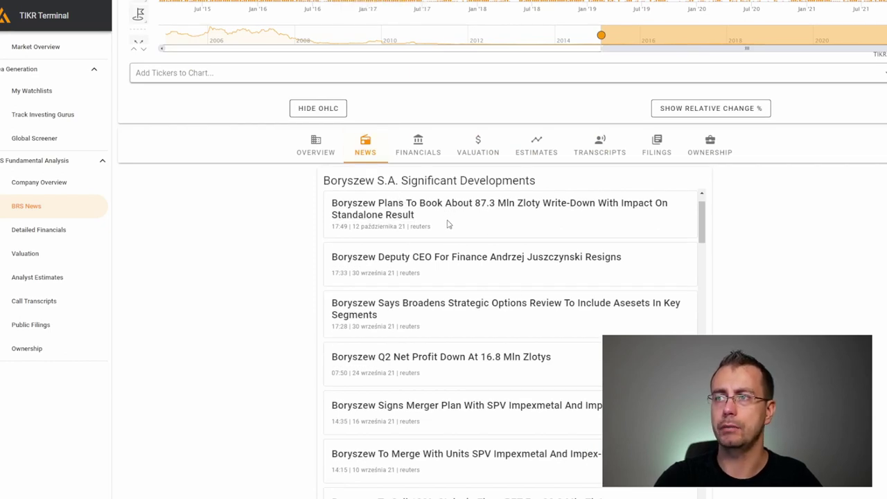
pyautogui.moveTo(447, 222); pyautogui.dragTo(333, 207)
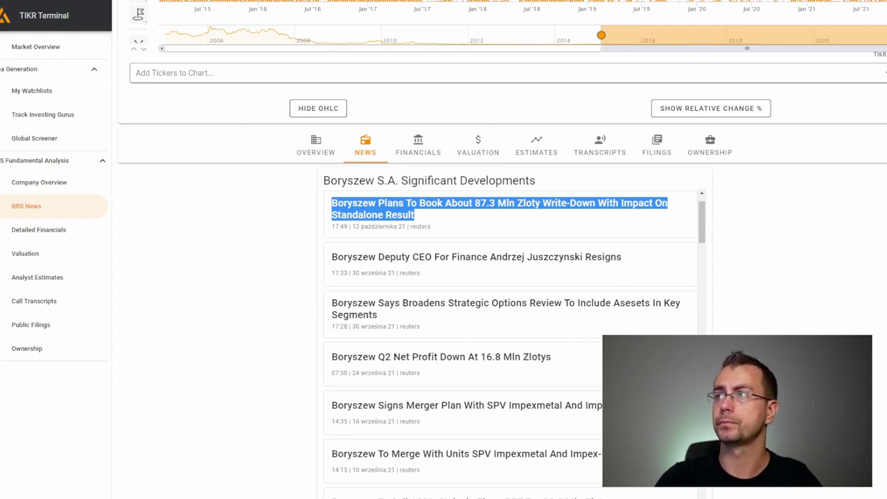
# Step: Return to the DCF spreadsheet and highlight the Q3 and Q4 2021 values and the annualised Q4 figure
pyautogui.hotkey('alt', 'Tab')
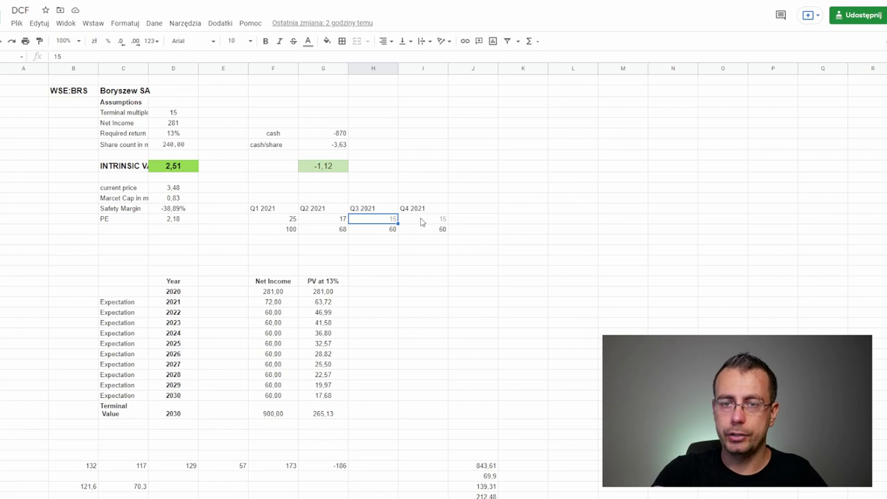
pyautogui.moveTo(415, 223); pyautogui.dragTo(392, 222)
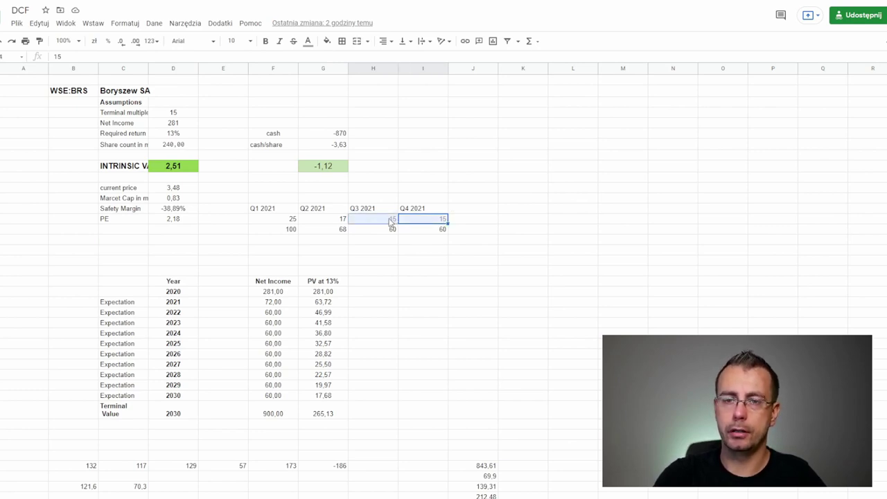
pyautogui.click(392, 222)
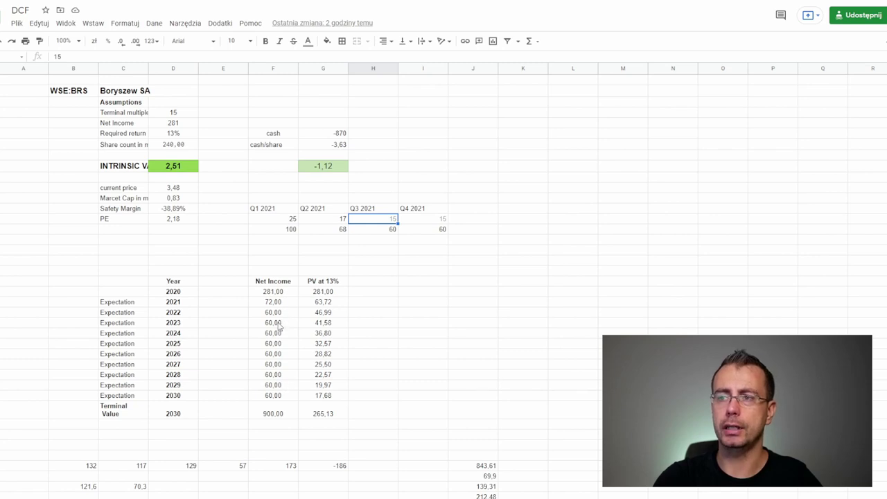
pyautogui.click(436, 229)
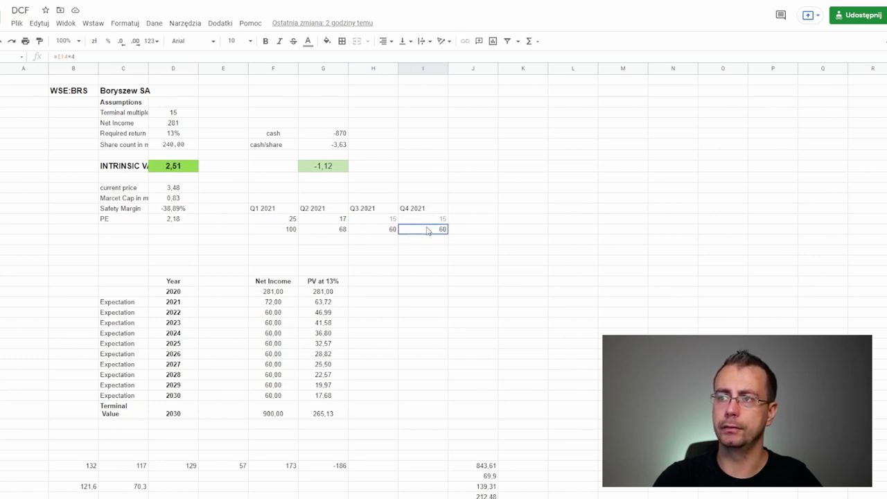
# Step: Set the 2023 Net Income to the formula =F23*1,1, growing the 2022 expectation by 10%
pyautogui.click(270, 313)
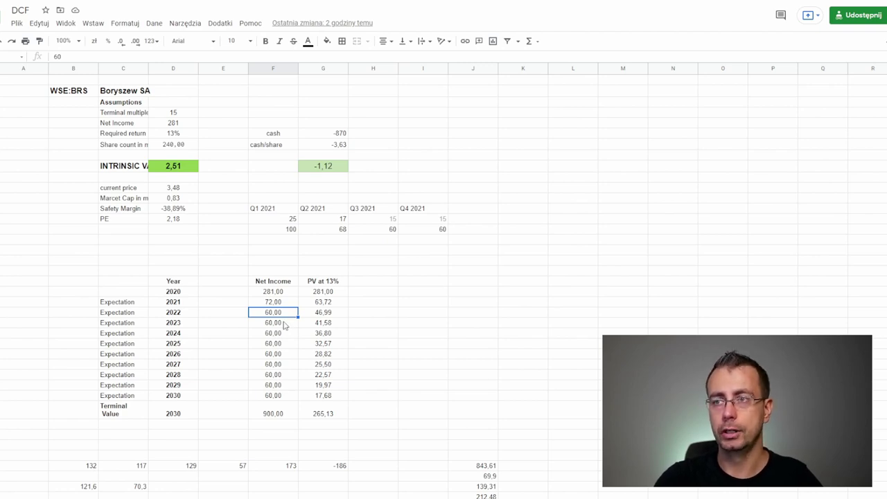
pyautogui.click(280, 324)
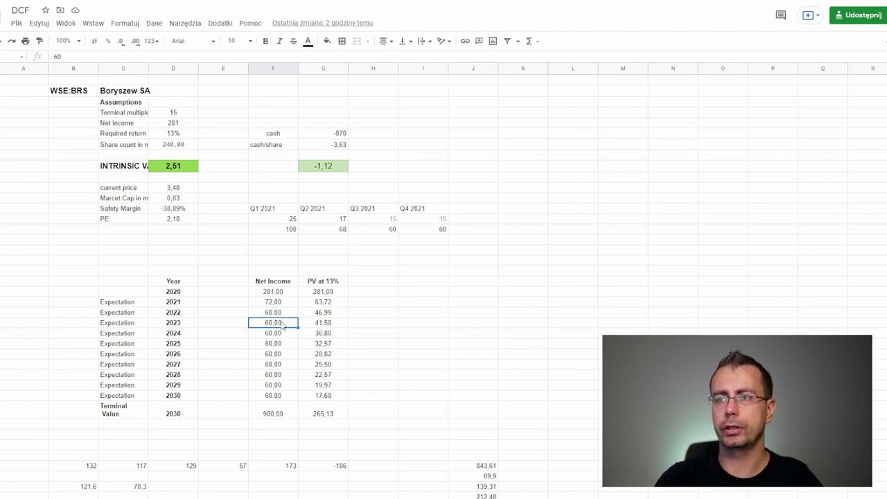
pyautogui.click(277, 313)
pyautogui.click(281, 324)
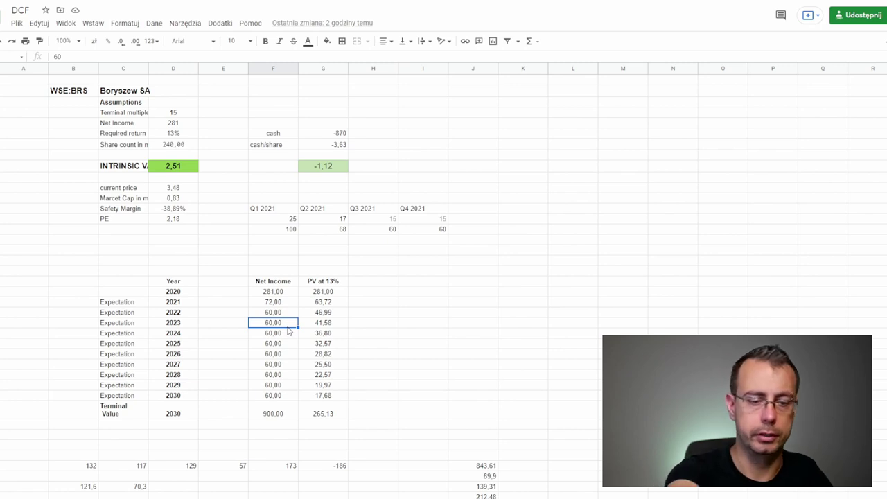
pyautogui.write('=')
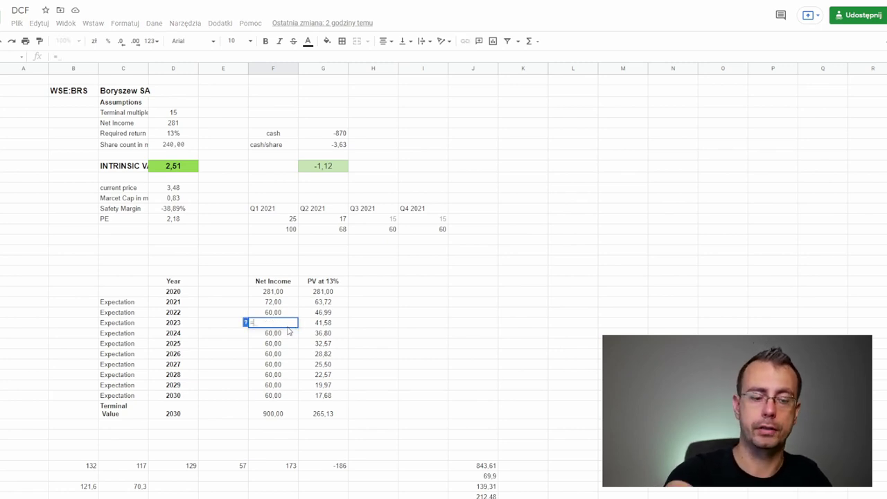
pyautogui.press('Up')
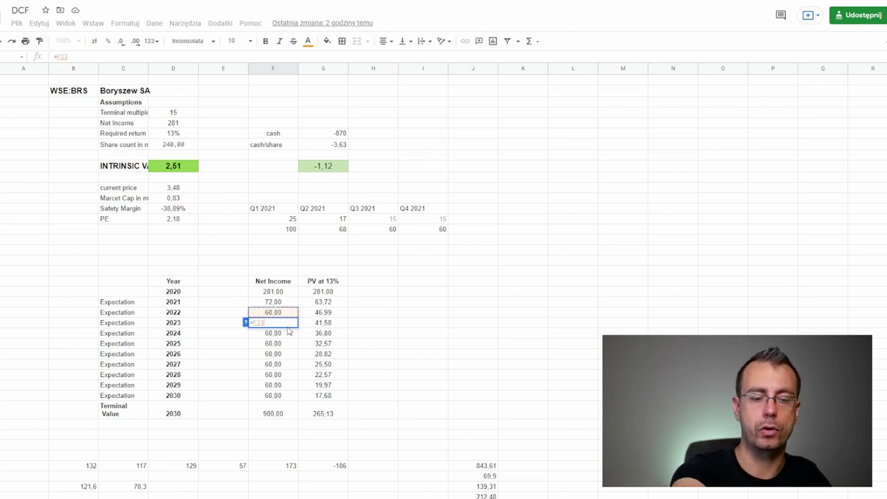
pyautogui.write('1,')
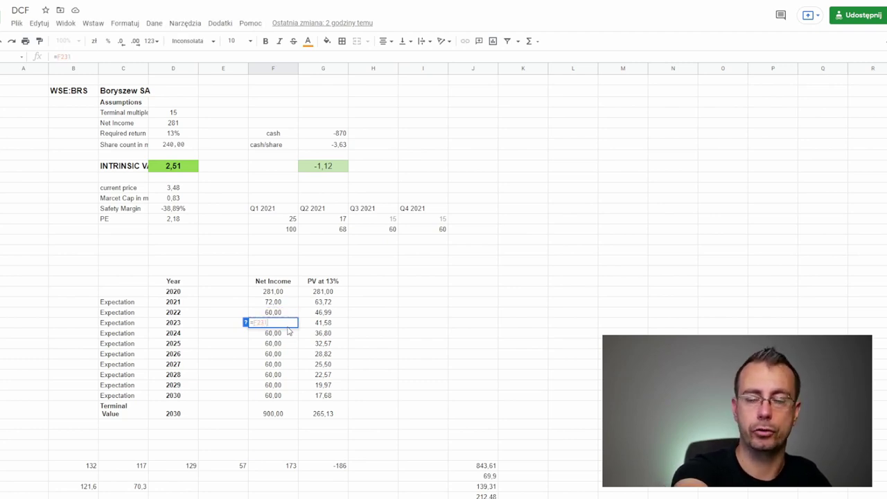
pyautogui.press('BackSpace')
pyautogui.press('BackSpace')
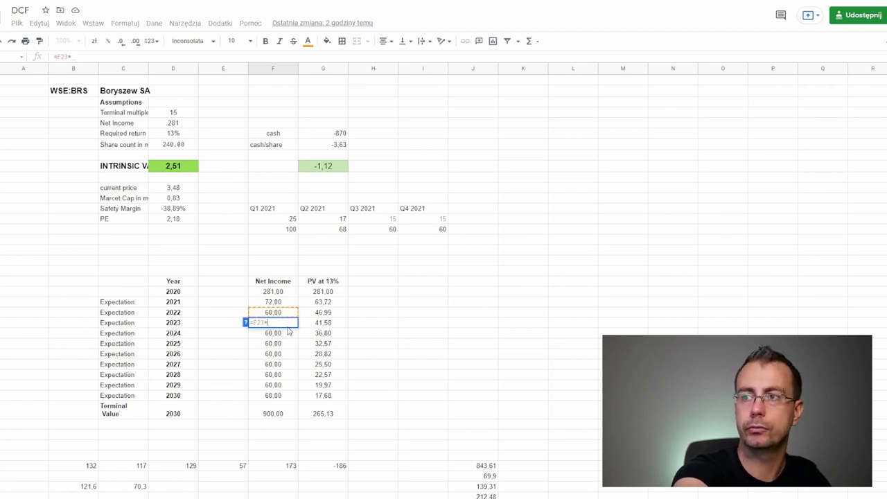
pyautogui.write('*1,')
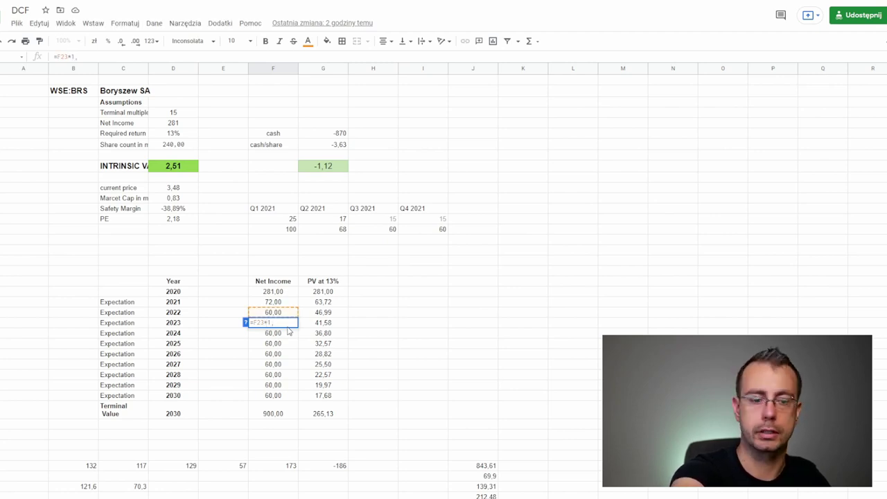
pyautogui.write('1')
pyautogui.press('Return')
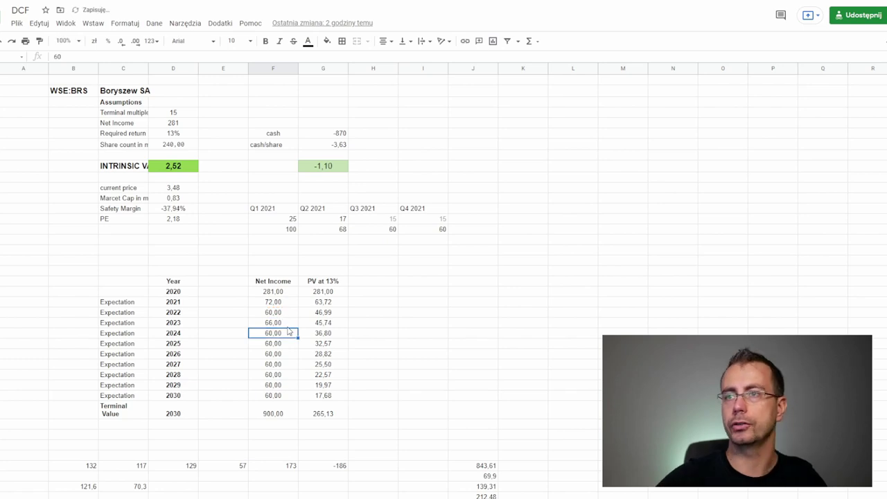
# Step: Fill the 1,1 growth formula from the 2023 Net Income down through 2030
pyautogui.click(277, 322)
pyautogui.moveTo(298, 327); pyautogui.dragTo(301, 395)
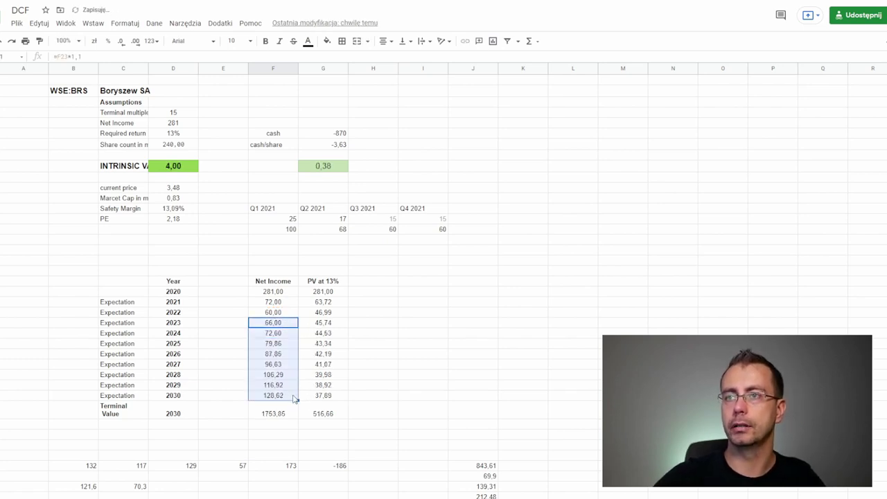
pyautogui.click(294, 398)
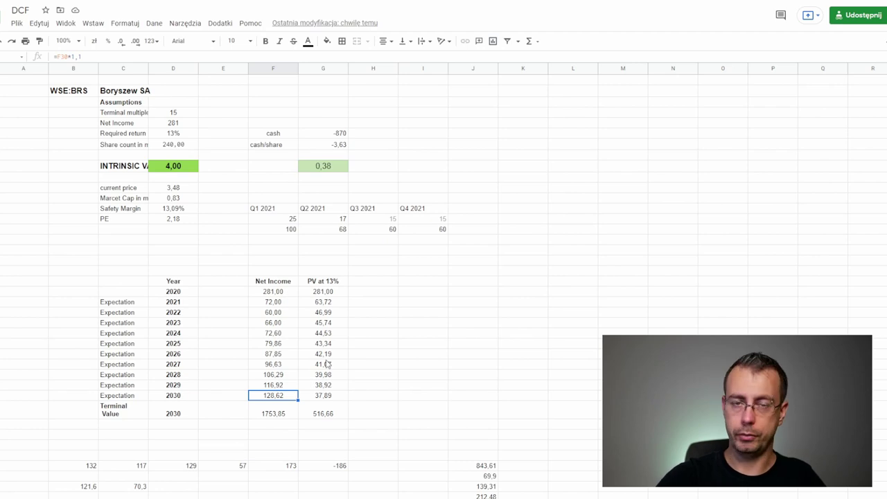
# Step: Change the 2023 Net Income formula to =F23*1,02 and fill it down through 2030
pyautogui.click(279, 325)
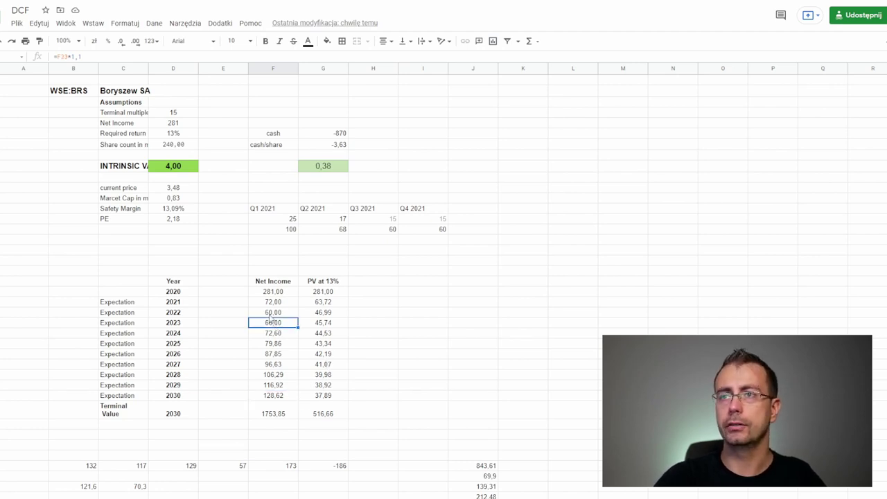
pyautogui.moveTo(94, 57); pyautogui.dragTo(79, 57)
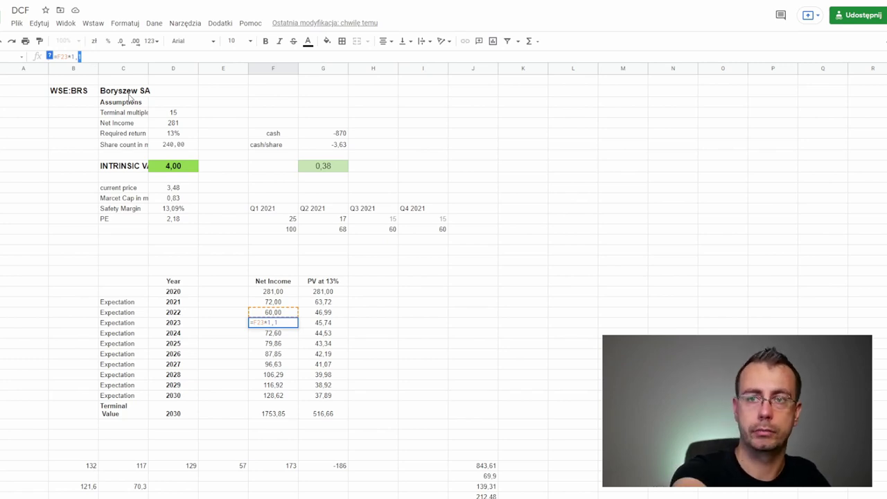
pyautogui.write('0')
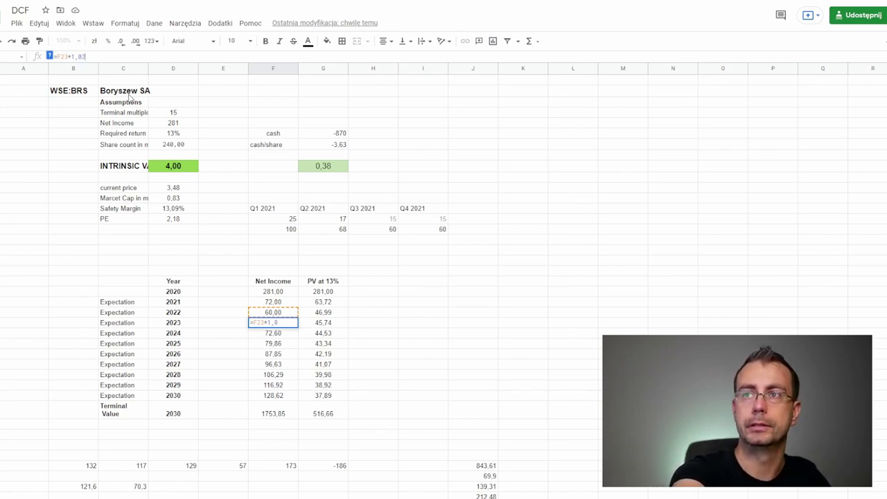
pyautogui.write('2')
pyautogui.press('Return')
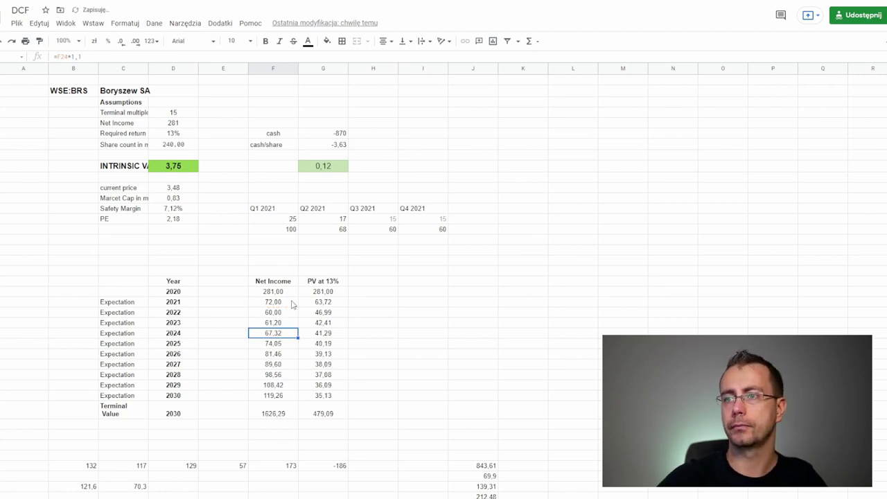
pyautogui.click(290, 324)
pyautogui.moveTo(297, 327); pyautogui.dragTo(298, 401)
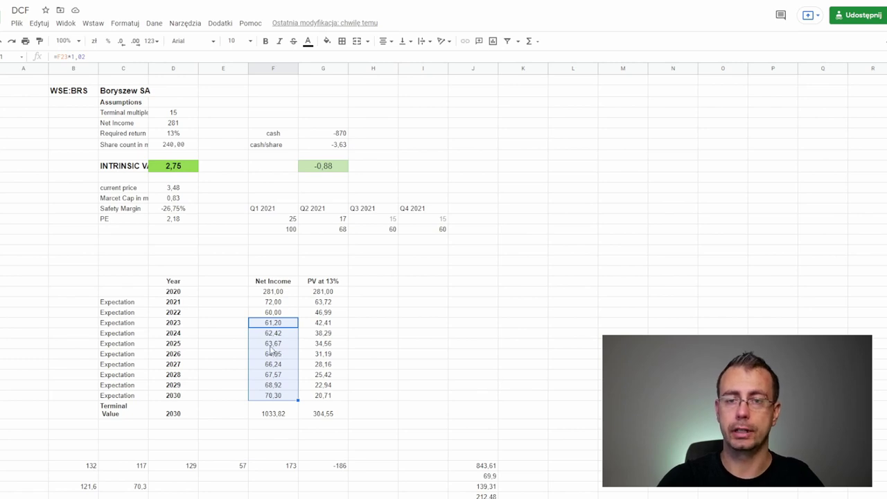
pyautogui.click(355, 346)
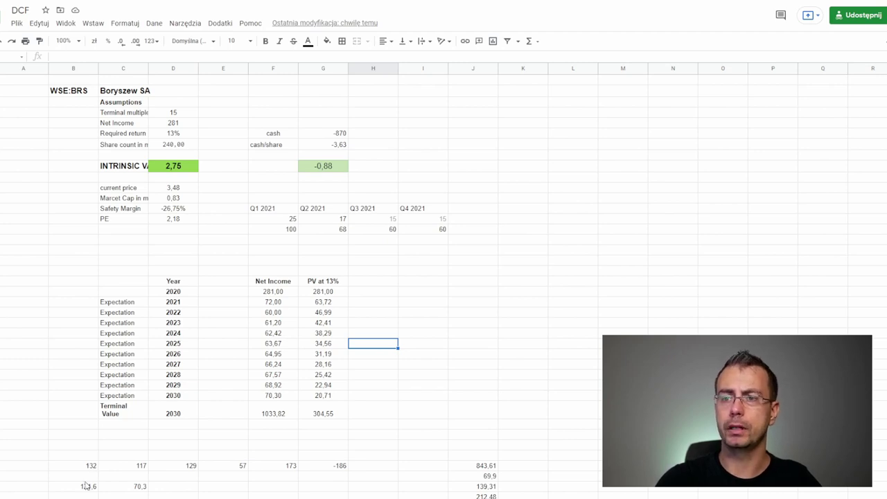
# Step: Inspect the AVERAGE(B37:F37) formula below the historical figures and select the -186 value beside its range
pyautogui.click(84, 488)
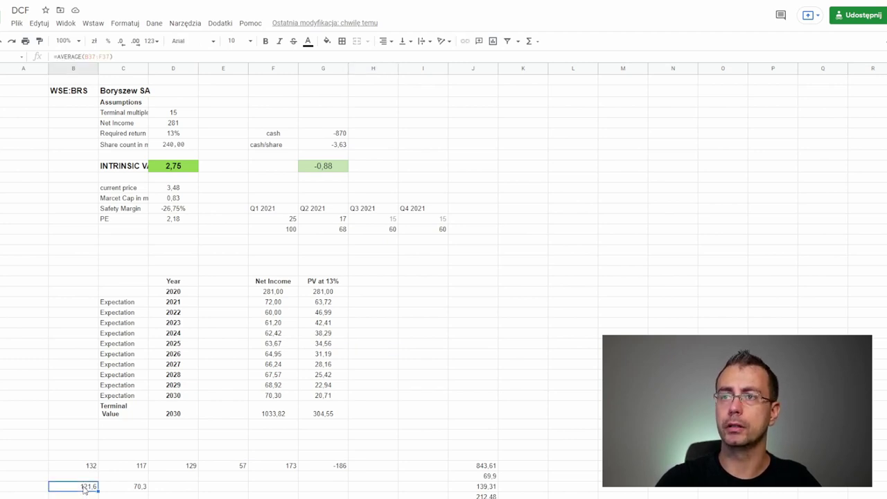
pyautogui.doubleClick(84, 488)
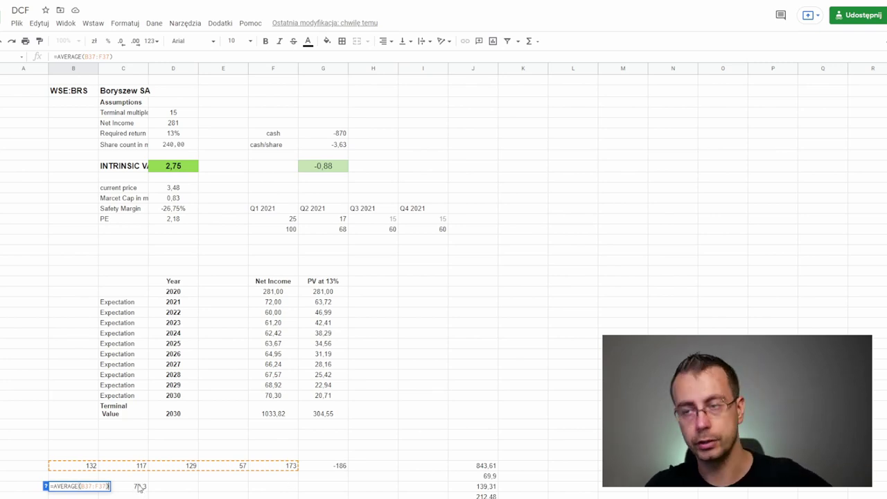
pyautogui.press('Return')
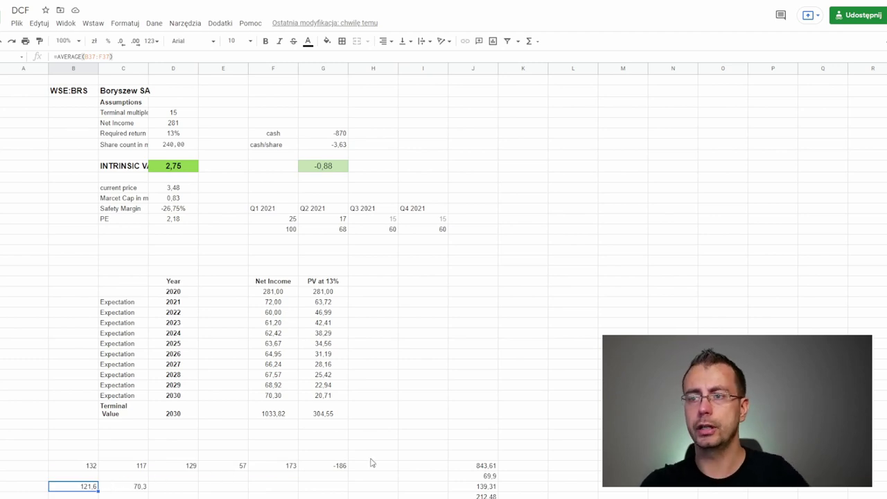
pyautogui.click(345, 467)
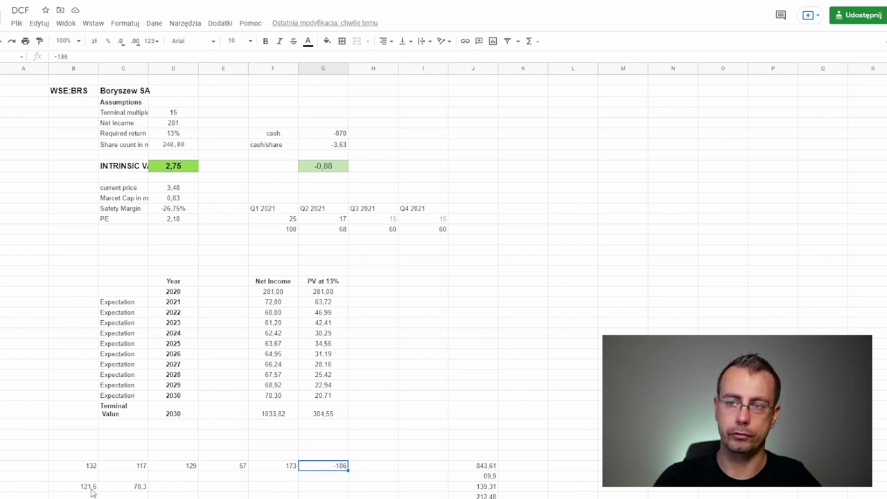
# Step: Test a terminal multiple of 10 in the Boryszew assumptions, set it back to 15 and check the intrinsic value
pyautogui.click(141, 490)
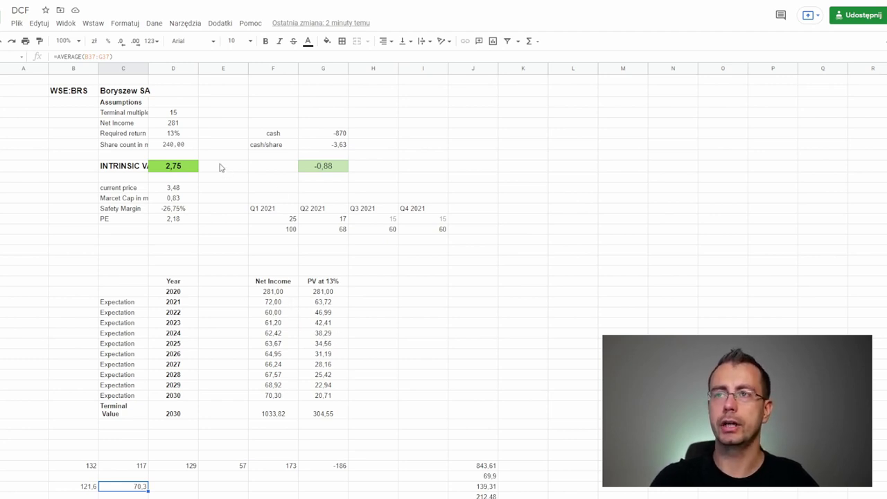
pyautogui.click(179, 115)
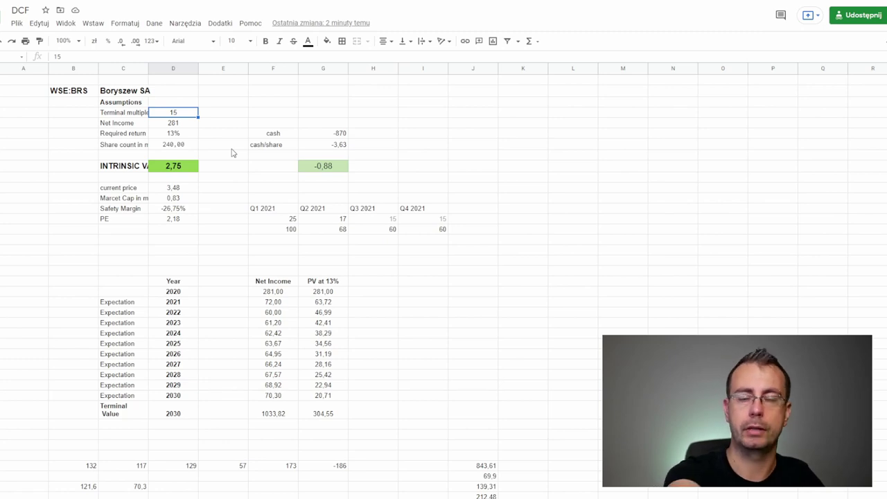
pyautogui.write('10')
pyautogui.press('Return')
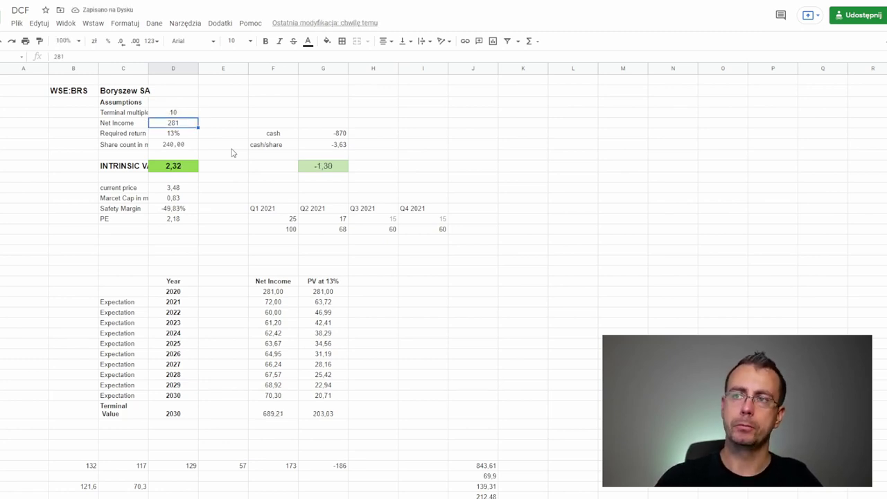
pyautogui.click(194, 116)
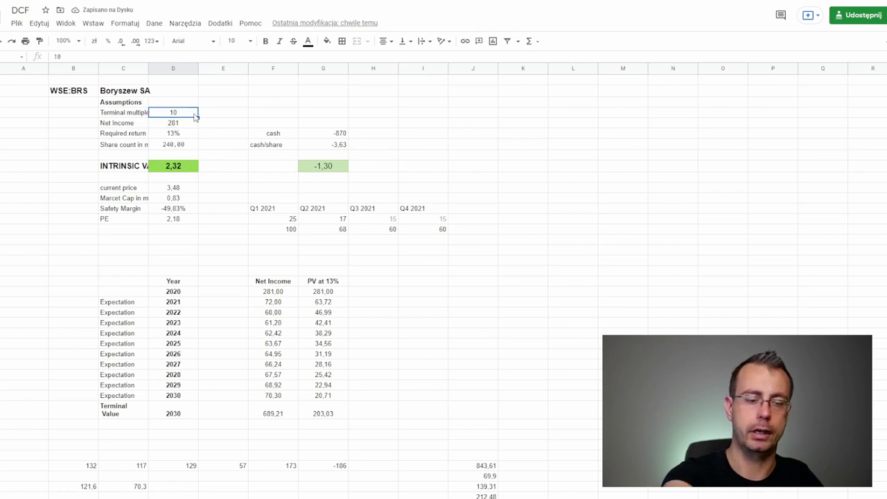
pyautogui.write('15')
pyautogui.press('Return')
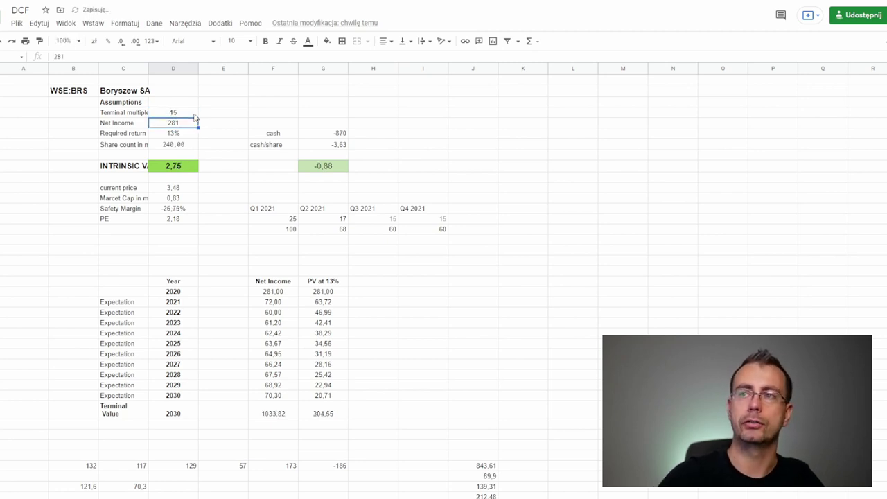
pyautogui.click(194, 167)
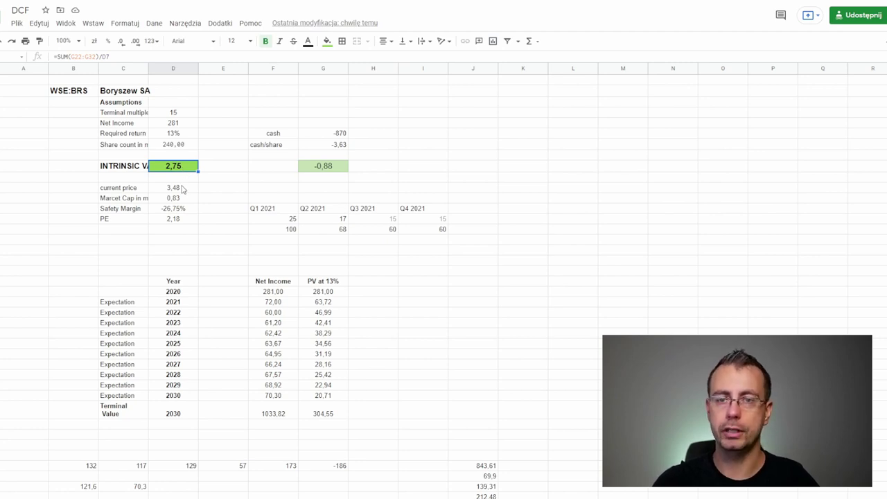
# Step: Test a required return of 10% against the intrinsic value and set it back to 13%
pyautogui.click(187, 115)
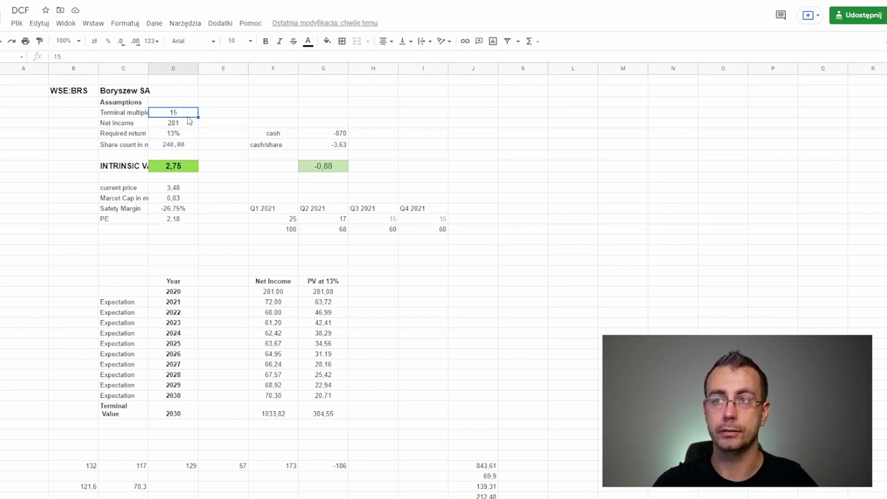
pyautogui.click(188, 137)
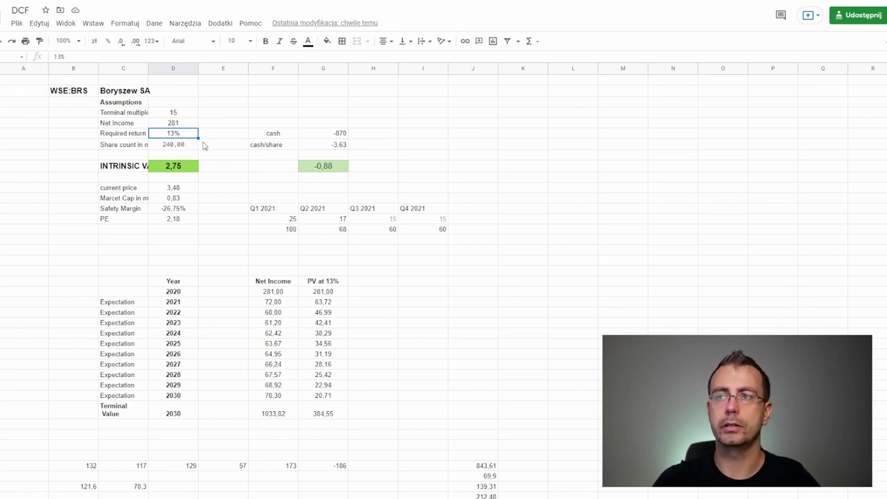
pyautogui.write('10%')
pyautogui.press('Return')
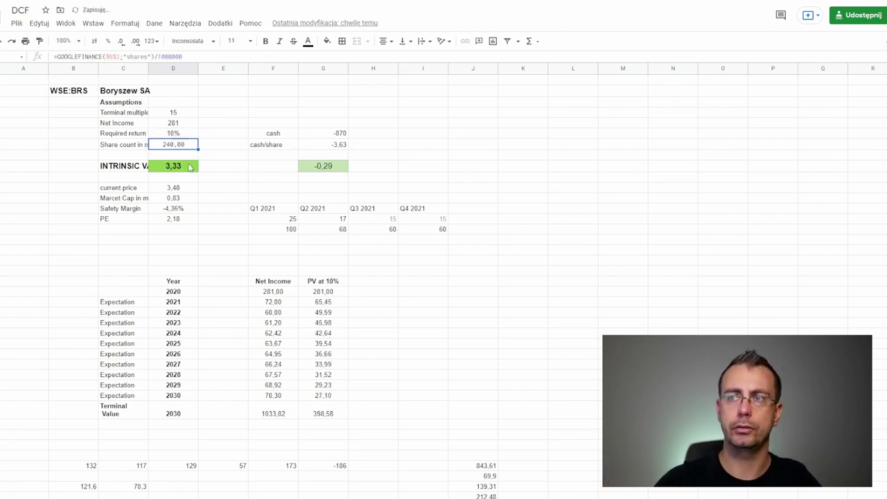
pyautogui.click(189, 167)
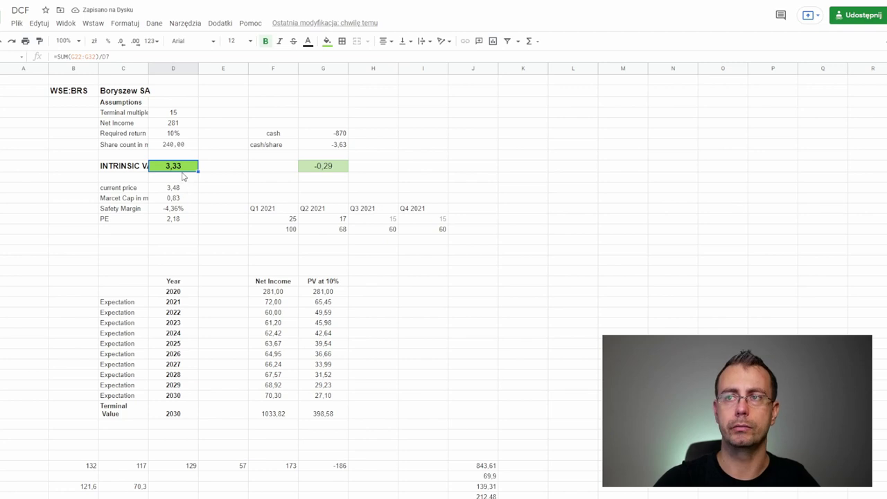
pyautogui.click(175, 136)
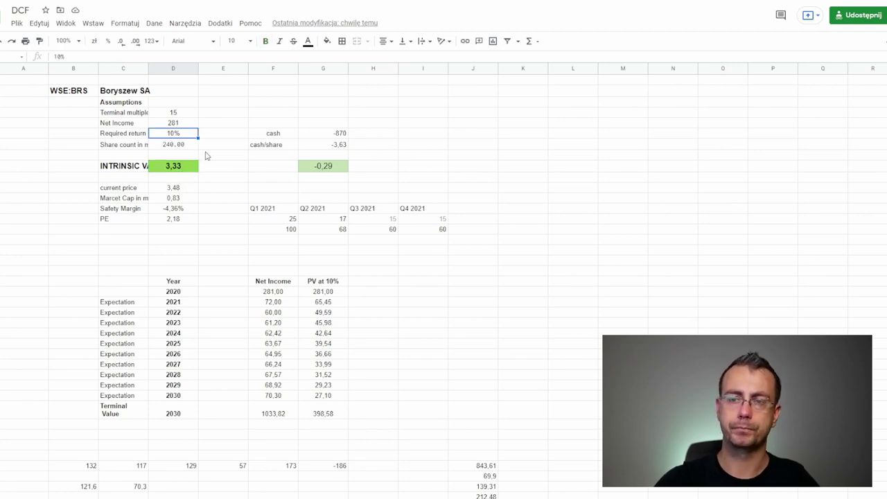
pyautogui.write('13')
pyautogui.press('Return')
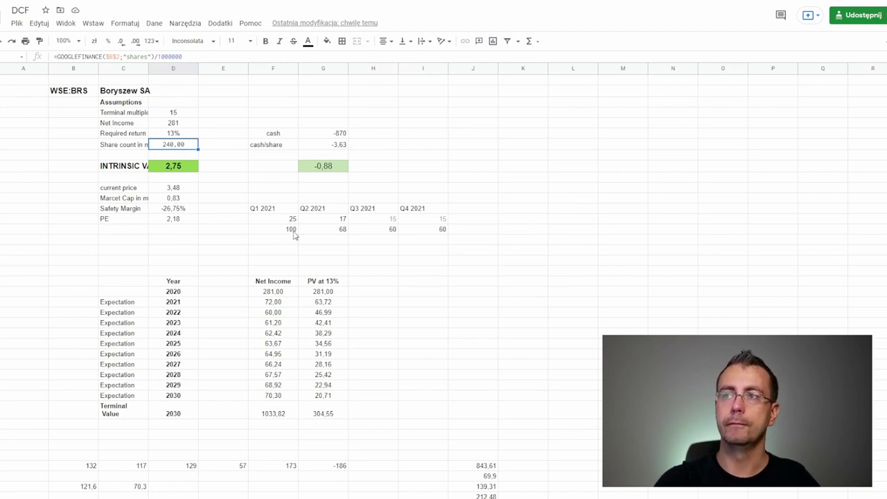
# Step: Inspect the cash figure, the cash/share formula and the AVERAGE(B37:F37) formula below the historical figures
pyautogui.click(337, 135)
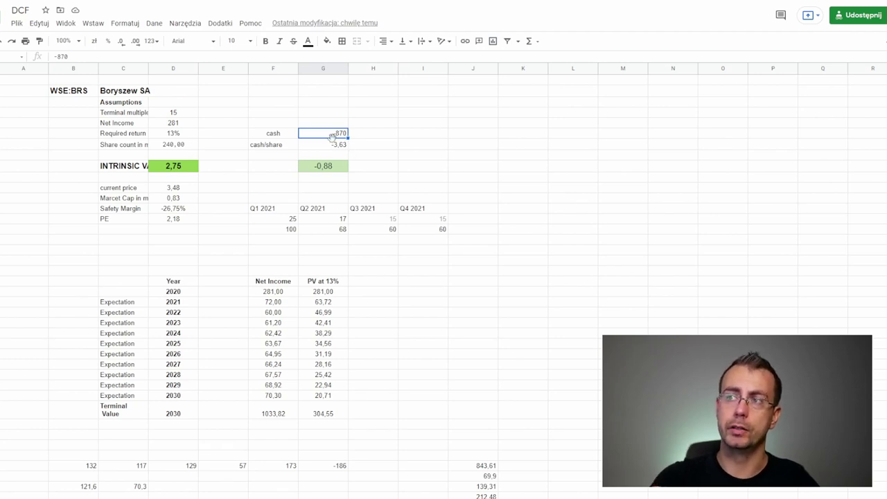
pyautogui.click(332, 145)
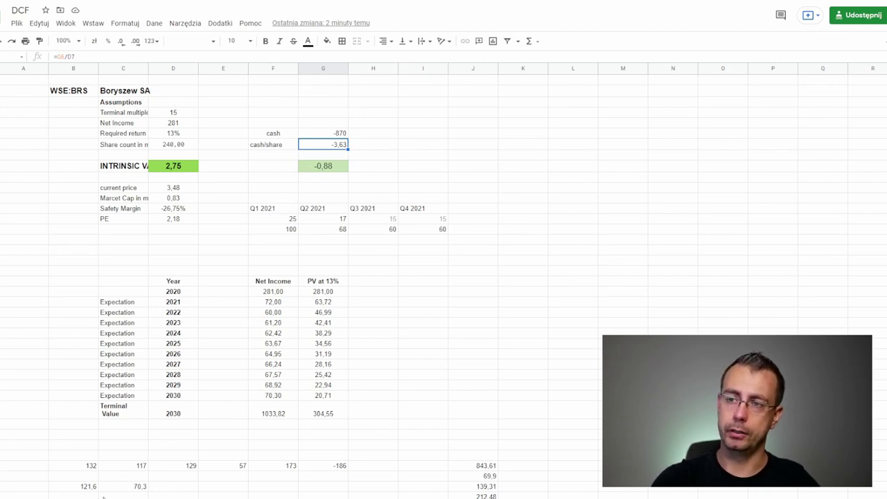
pyautogui.click(90, 488)
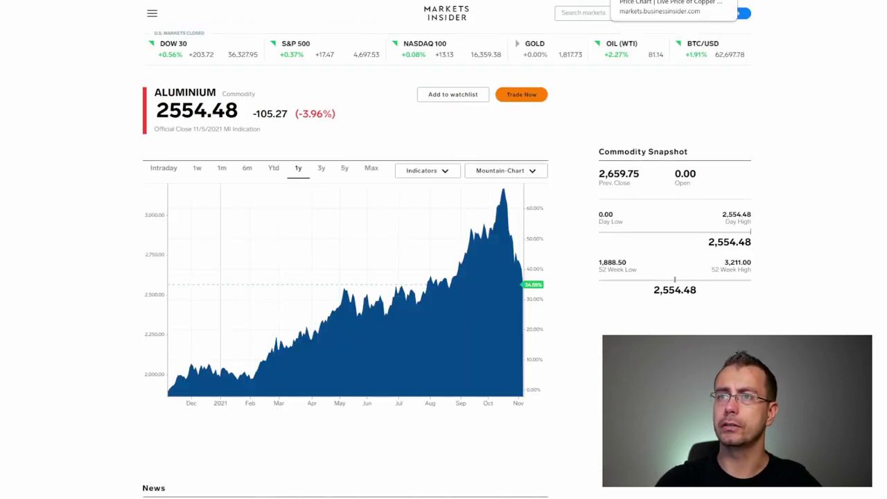
# Step: Switch to Markets Insider and examine the one-year aluminium and copper price charts
pyautogui.moveTo(478, 198)
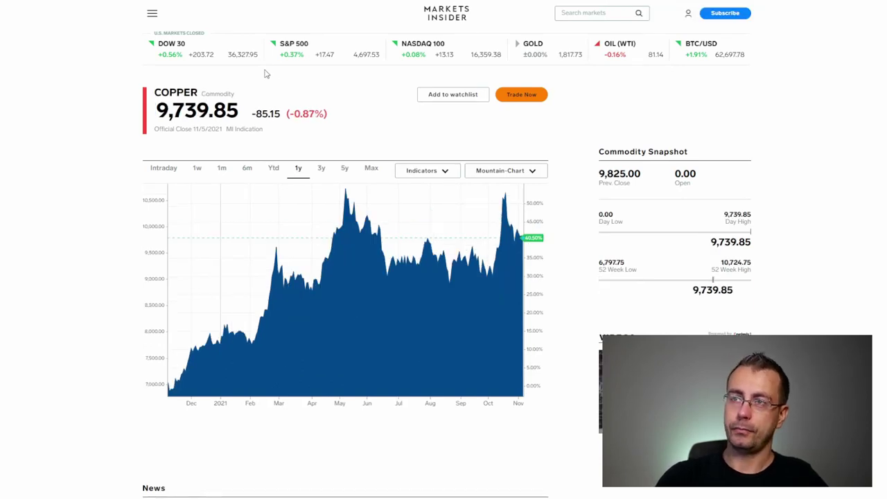
pyautogui.moveTo(201, 95); pyautogui.dragTo(154, 93)
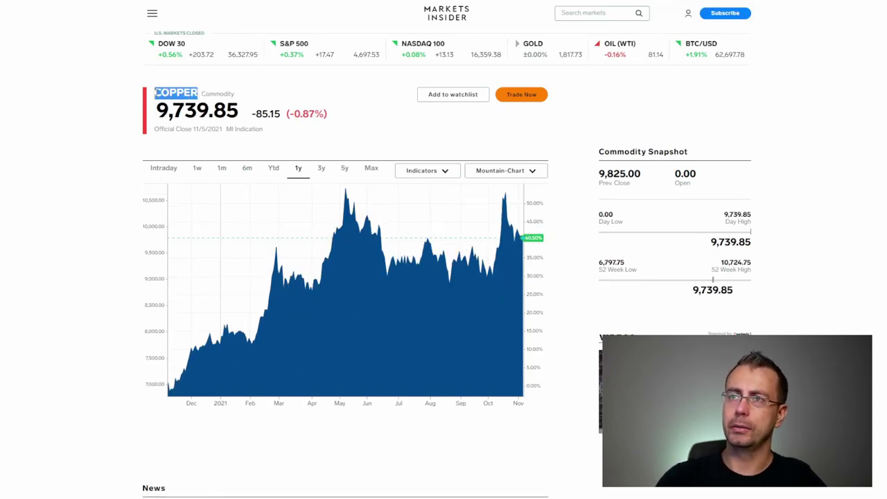
pyautogui.click(238, 95)
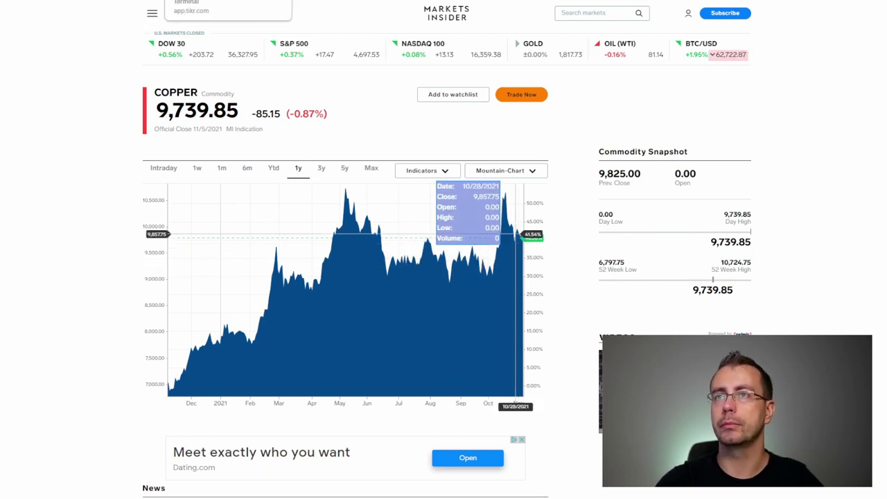
# Step: Switch back to the DCF spreadsheet and select the current price to compare it with the intrinsic value
pyautogui.click(485, 2)
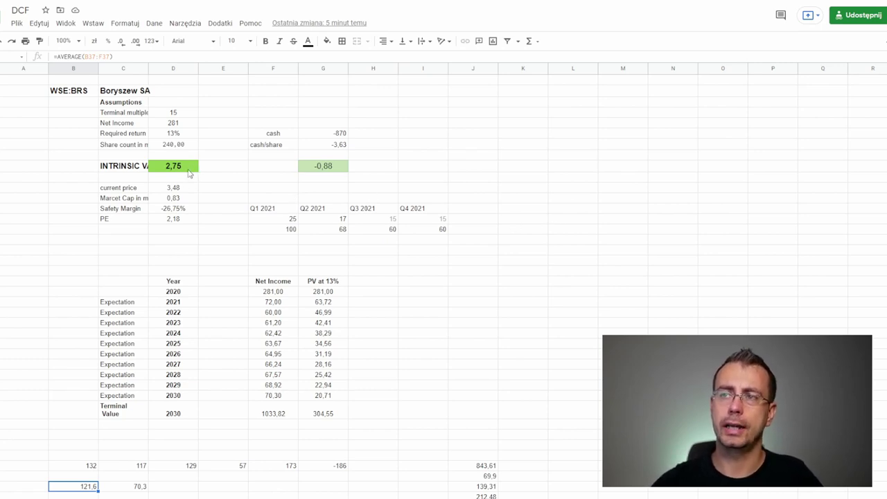
pyautogui.click(184, 191)
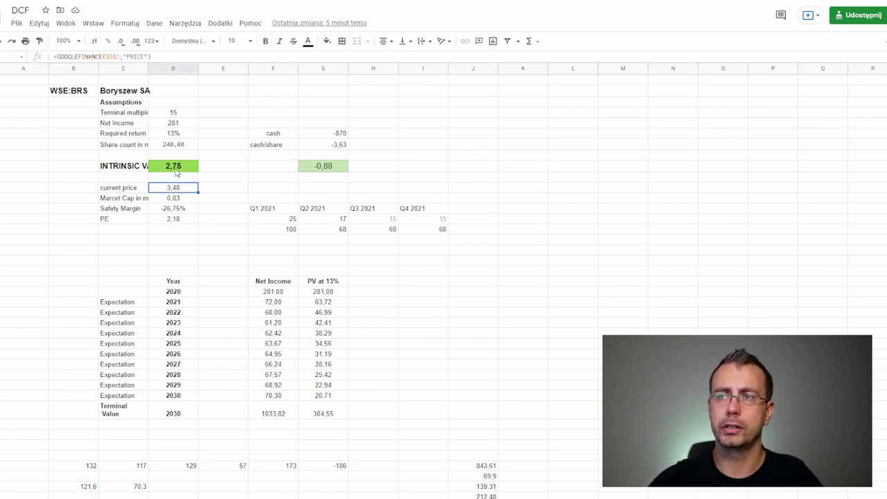